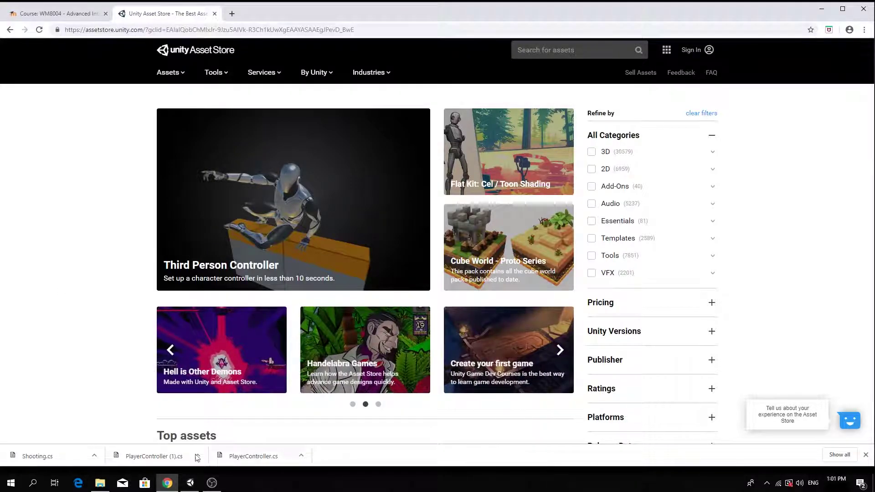
Step: Switch to the Unity launcher and create a new 3D project named New Unity Project (10)
click(190, 483)
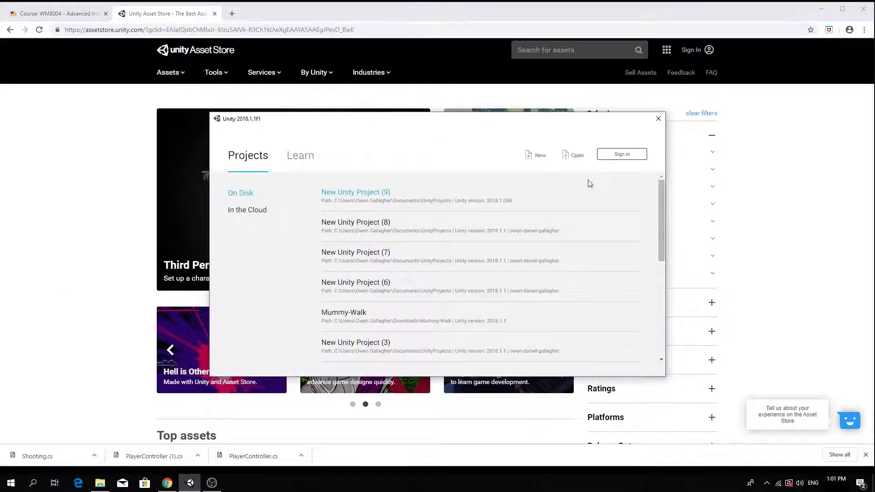
click(540, 156)
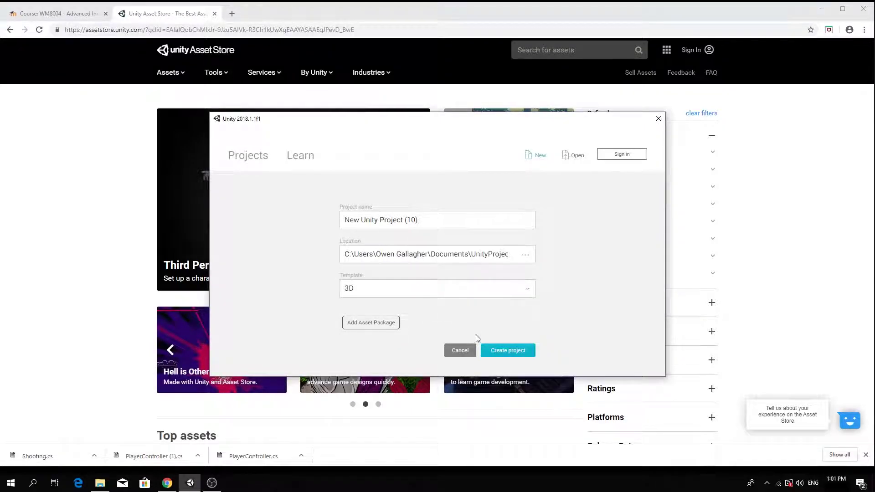
click(499, 350)
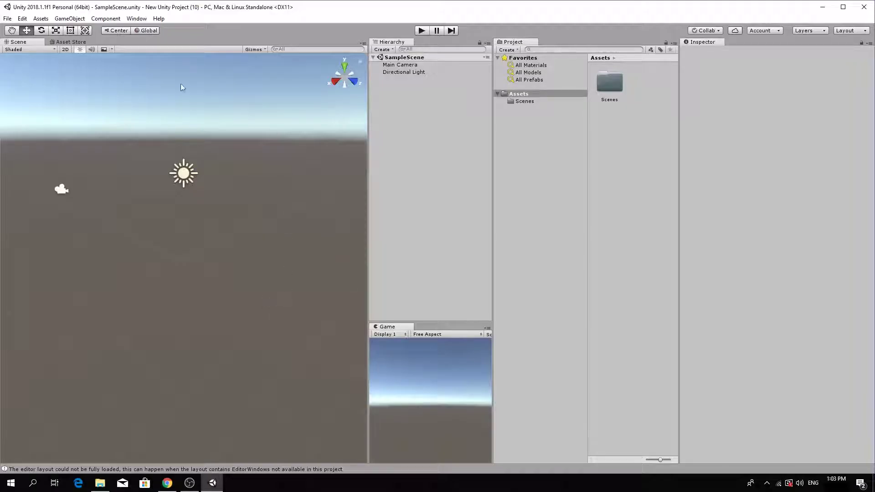
Step: Add a cube and scale it into a flat ground slab of about 40.9 × 0.67 × 40.9
click(74, 19)
mouse_move(105, 50)
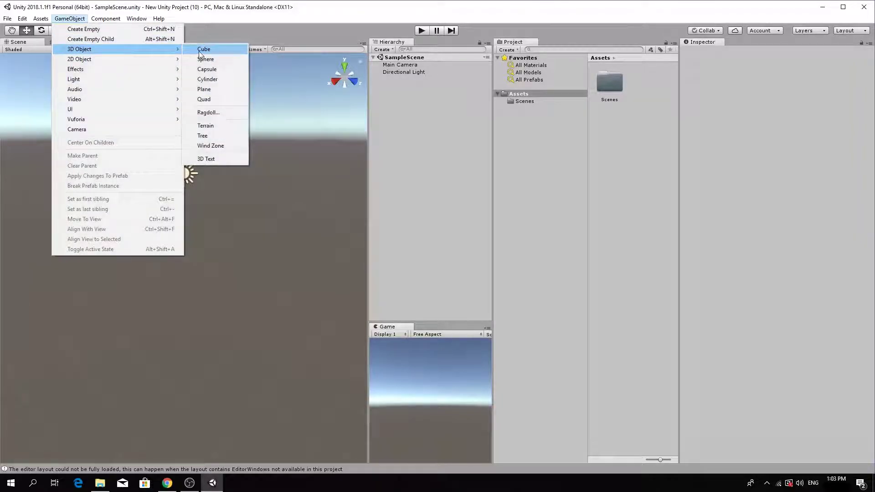
click(205, 50)
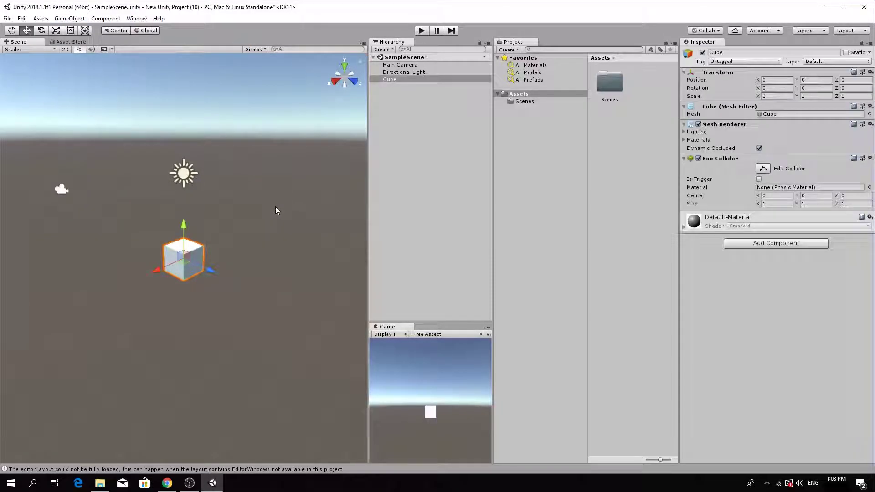
key(r)
drag(183, 224, 215, 252)
key(w)
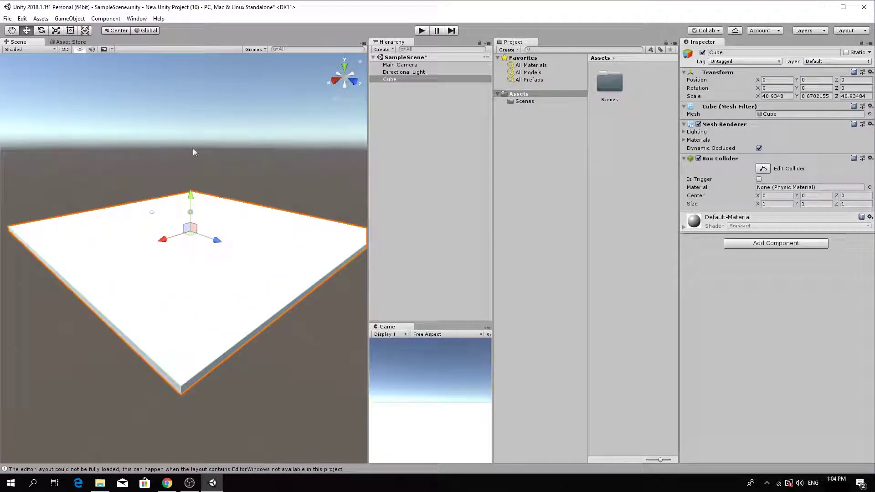
Step: Add a second cube and place it above the slab at about X -0.07, Y 1.36, Z -3.58
click(70, 17)
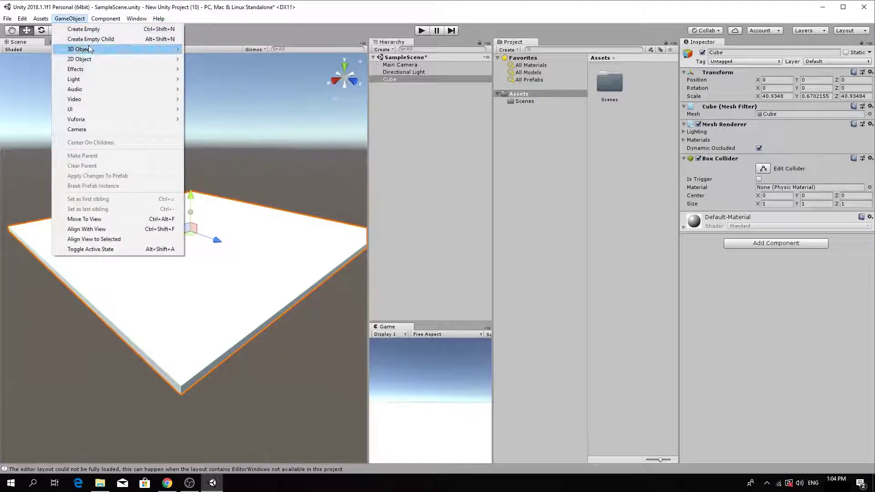
mouse_move(80, 53)
click(205, 49)
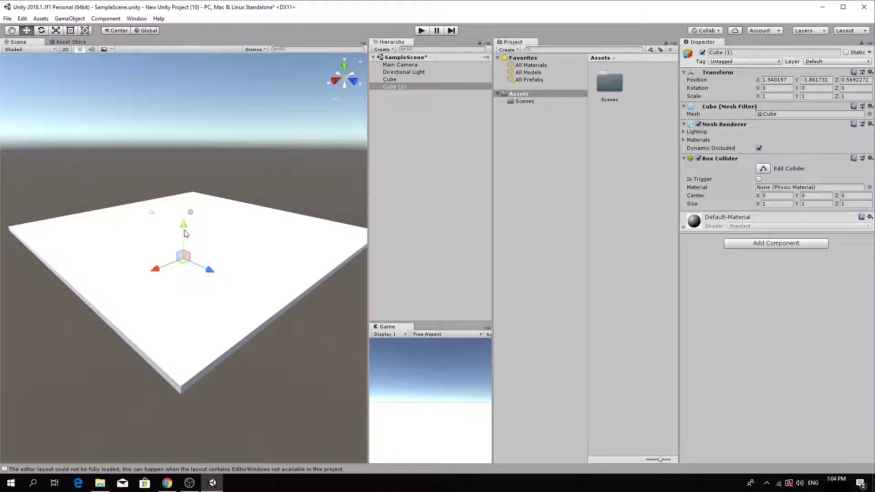
drag(186, 233, 153, 233)
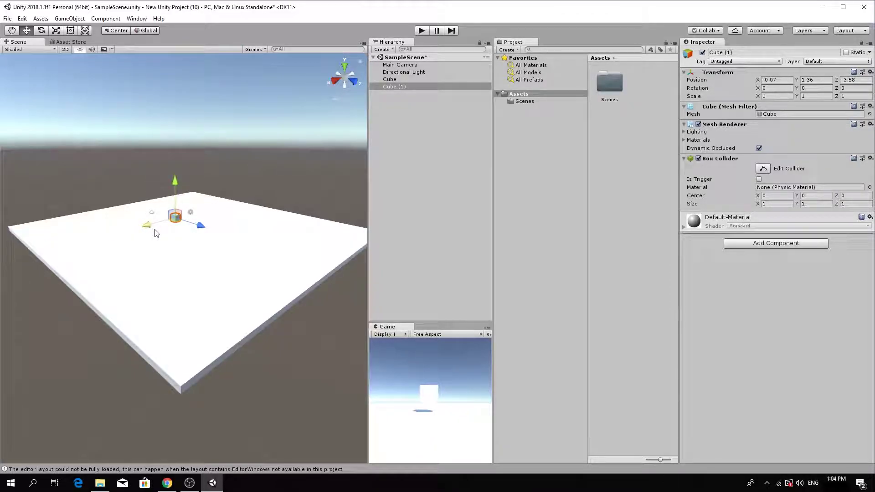
Step: Import PlayerController.cs from New Unity Project (9) into Assets and attach it to Cube (1)
right_click(521, 95)
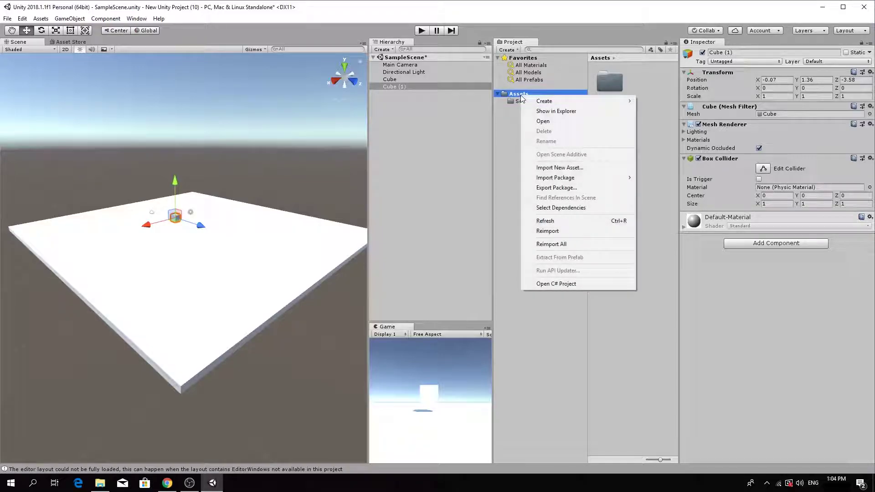
click(560, 169)
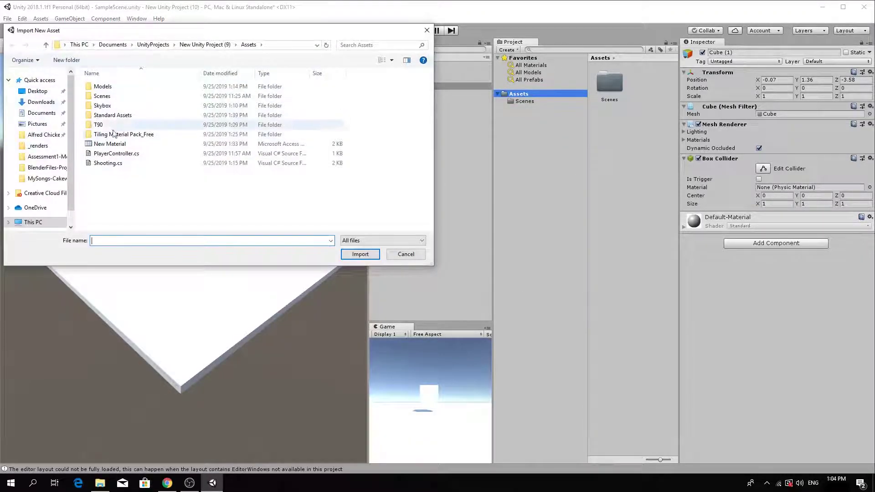
click(122, 156)
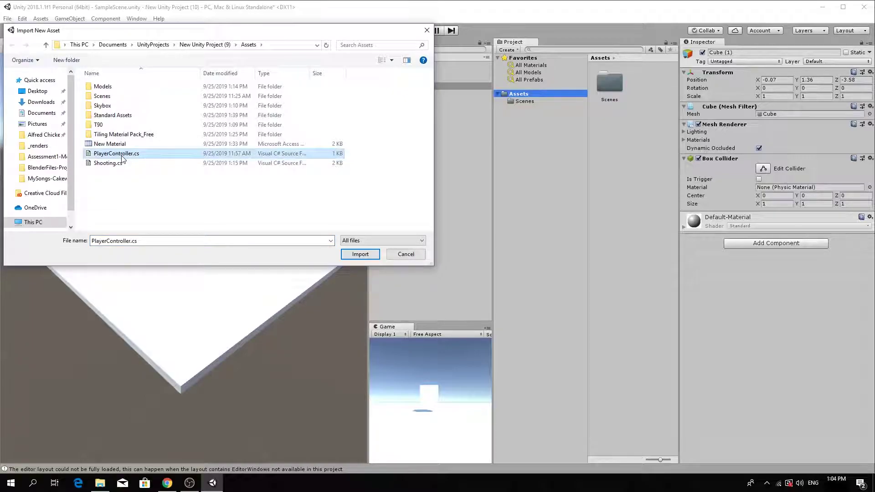
double_click(121, 156)
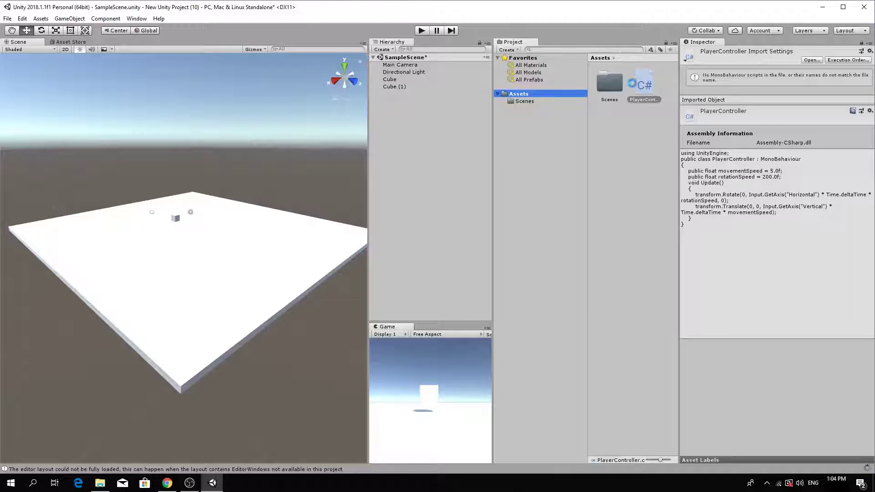
click(646, 87)
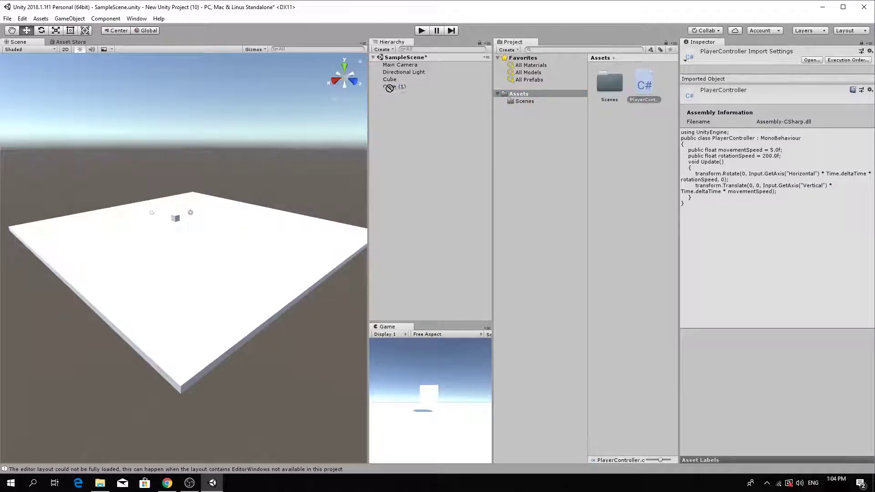
drag(389, 91, 390, 88)
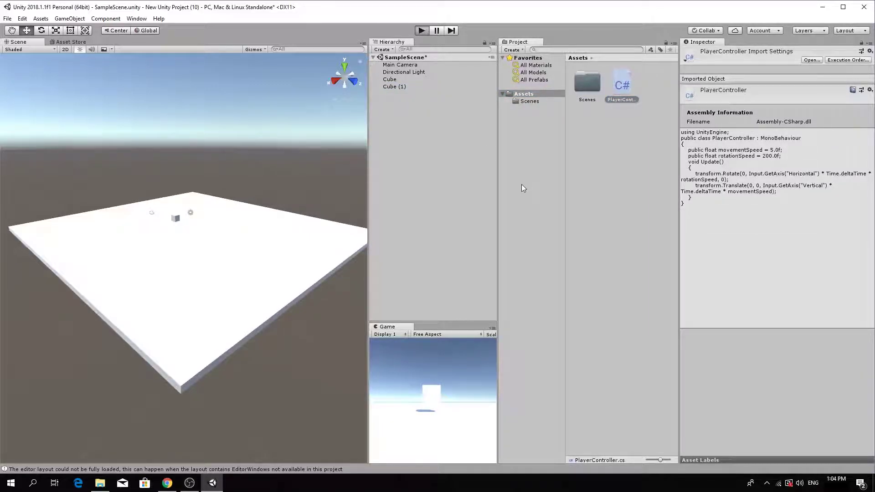
Step: Run the scene, test moving and turning the small cube with the movement controls, and stop play mode
key(ctrl+p)
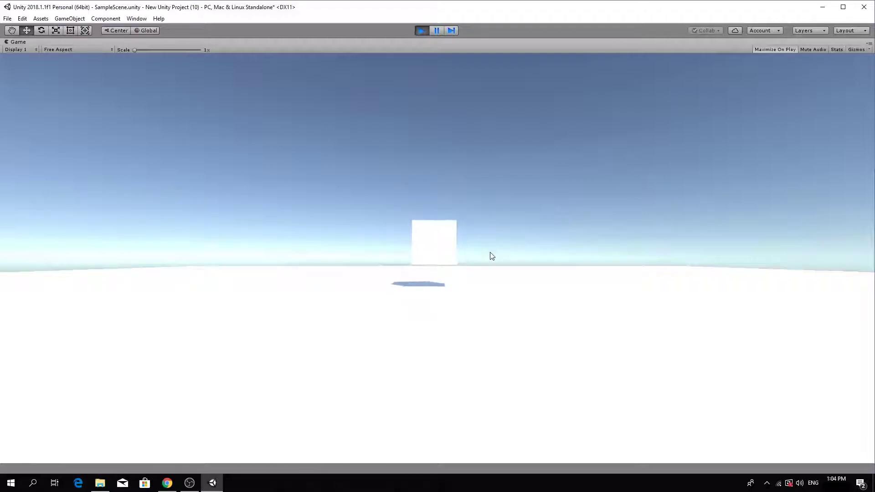
key(w)
key(a)
key(s)
key(d)
key(w)
key(Left)
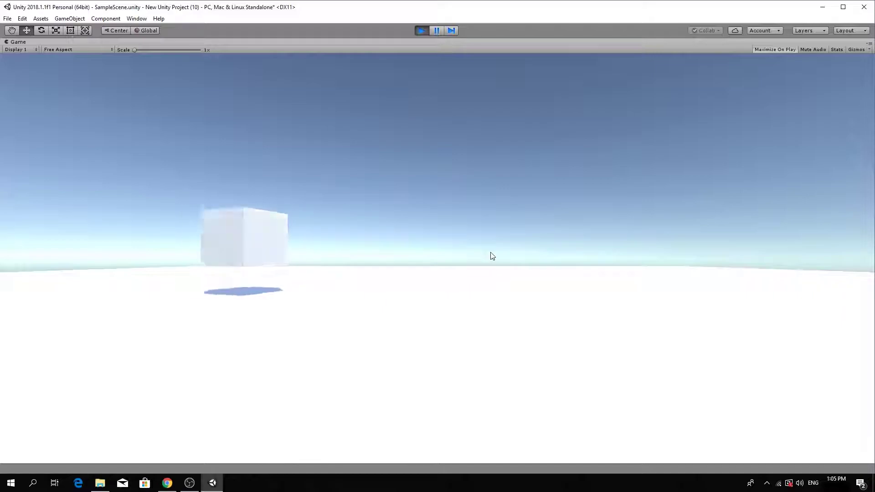
key(Right)
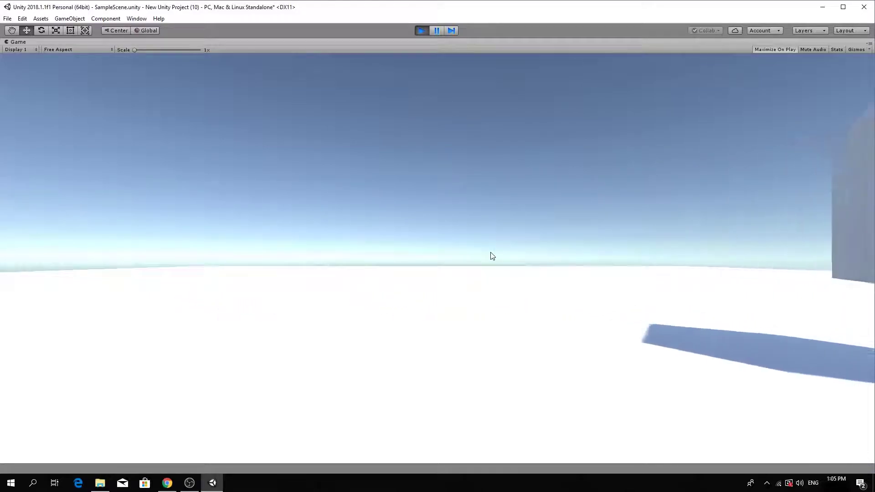
key(a)
key(w)
key(d)
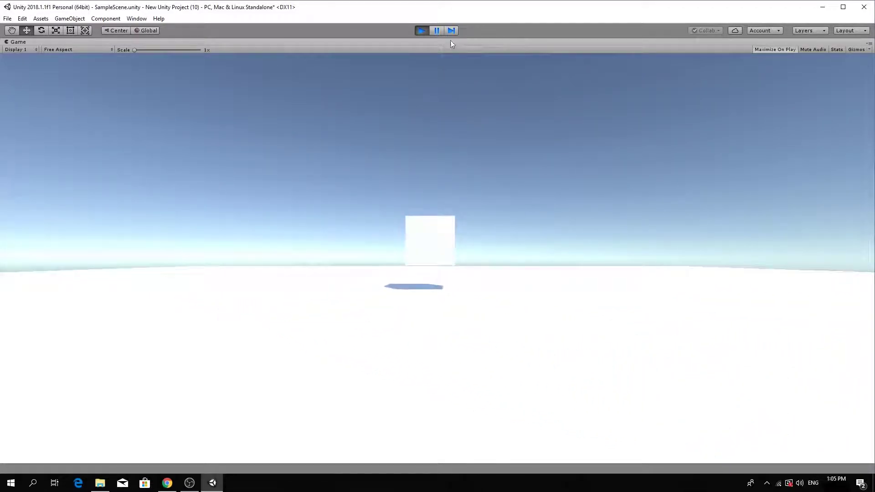
click(420, 31)
Step: Delete Cube (1) from the scene
click(395, 86)
right_click(395, 86)
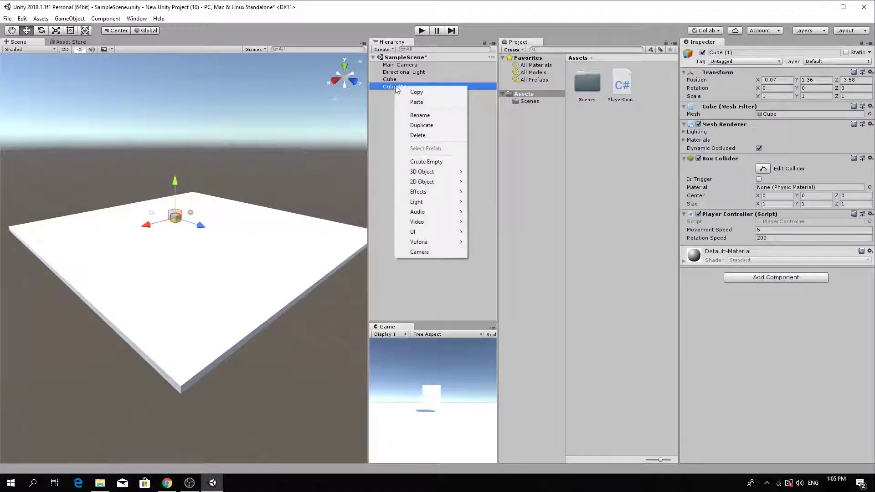
click(424, 135)
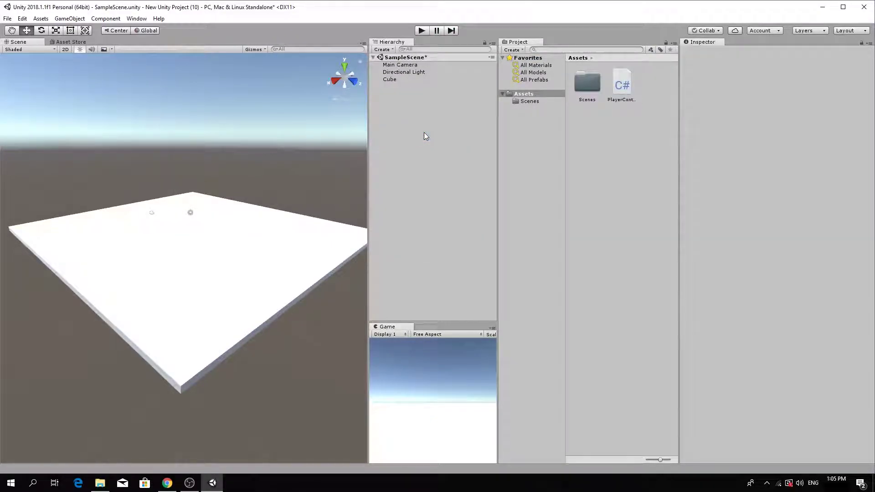
Step: Search the Asset Store for "russian military" and import the full Russian Military Vehicles [LITE] T90 package
click(70, 41)
click(173, 71)
text(russian military)
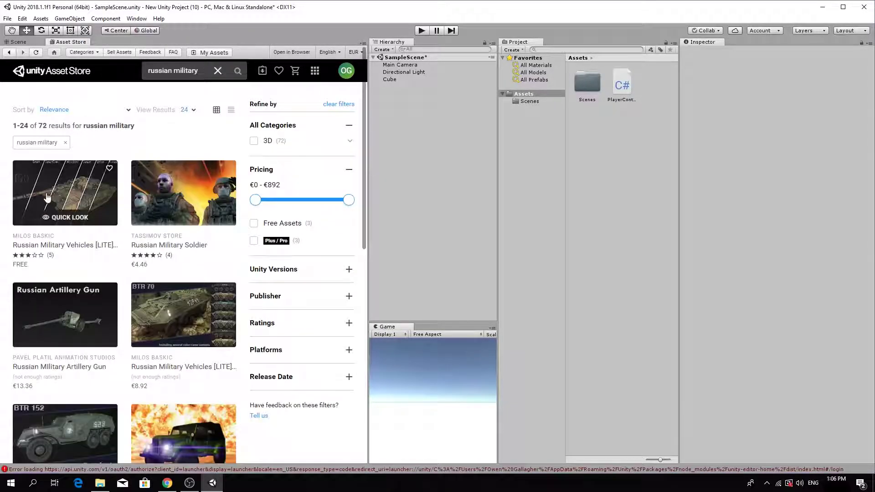
click(54, 196)
click(327, 166)
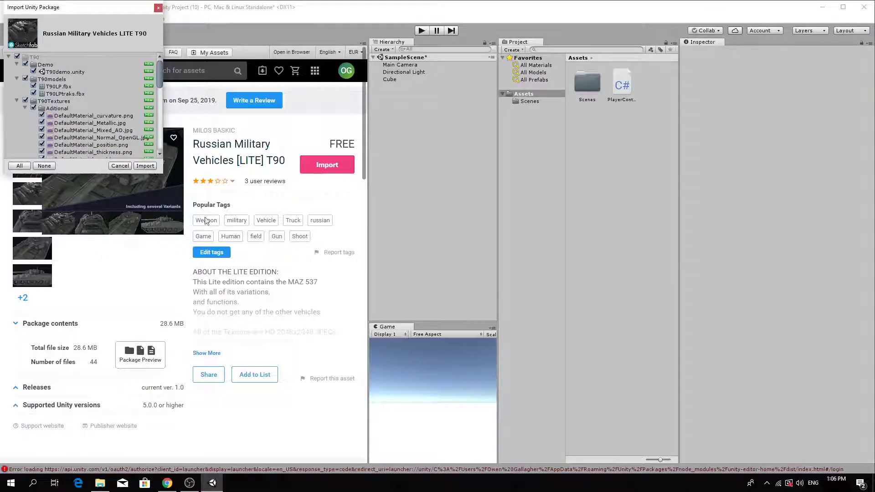
click(145, 170)
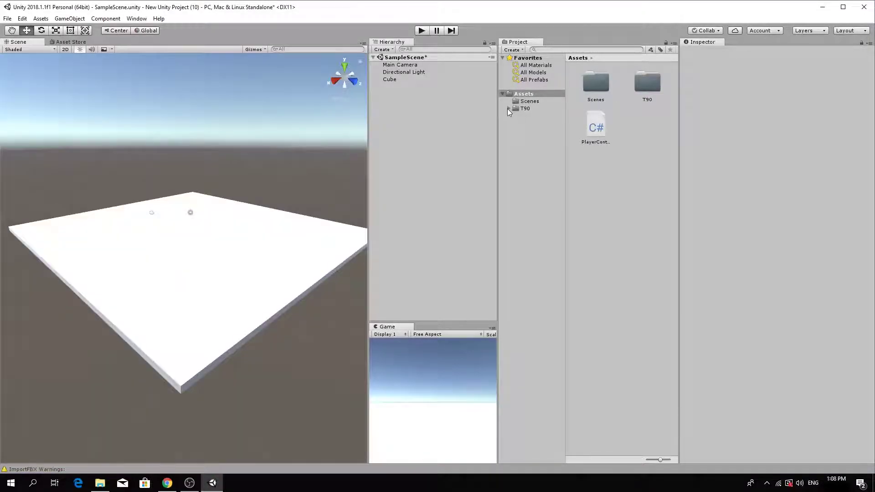
Step: Place the T90LP Desert prefab from T90USprefabs near the centre of the ground slab
click(508, 109)
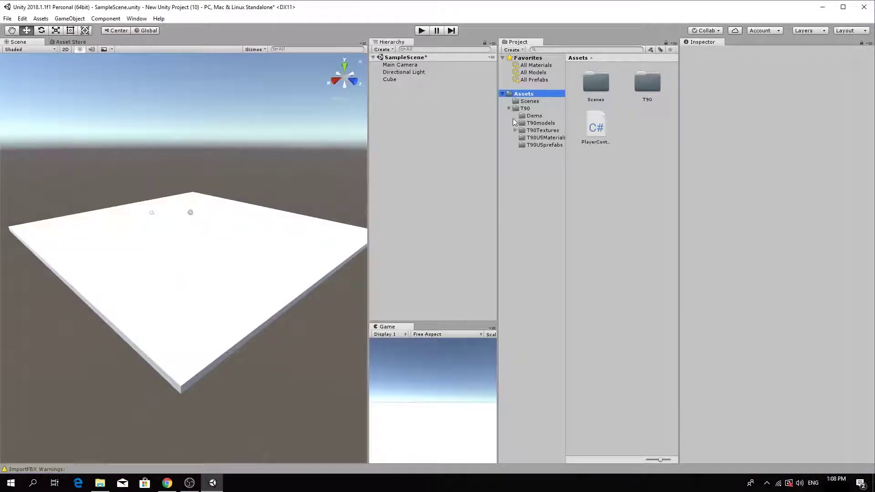
click(522, 146)
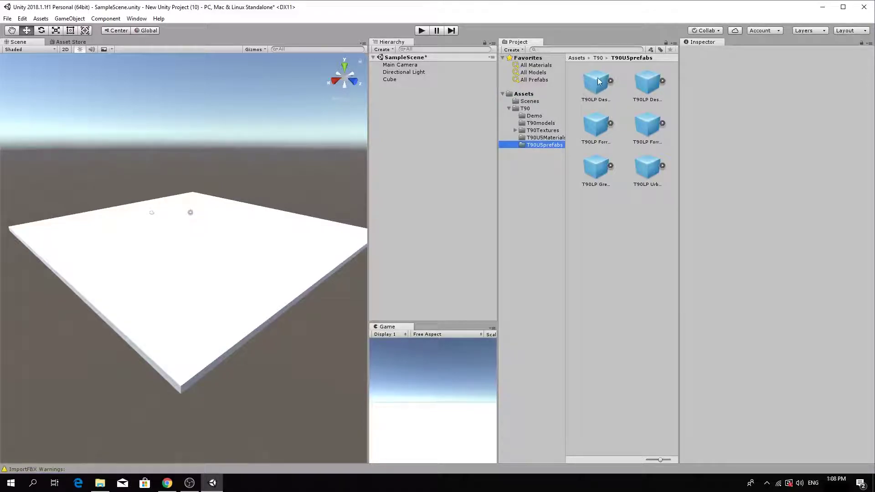
drag(598, 81, 193, 221)
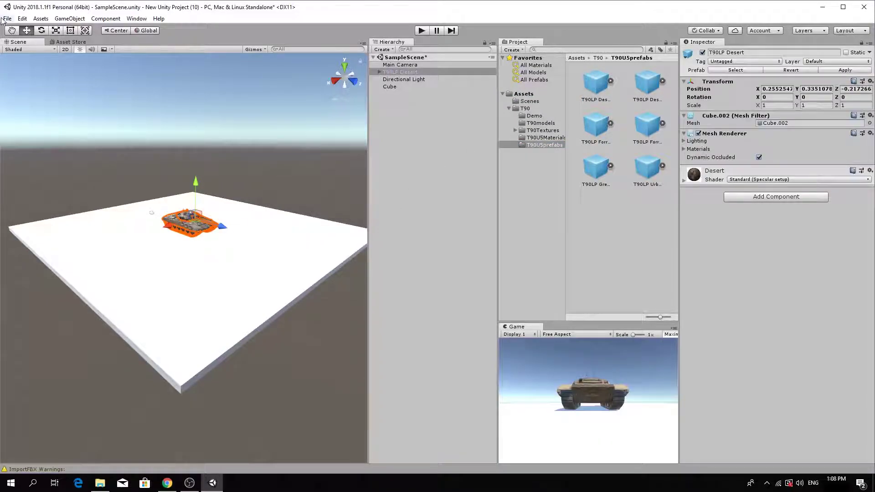
Step: Add a cube over the tank and, seen from above, stretch it to the hull's footprint, about 3.59 wide and 7.36 long
click(62, 19)
mouse_move(81, 55)
click(193, 55)
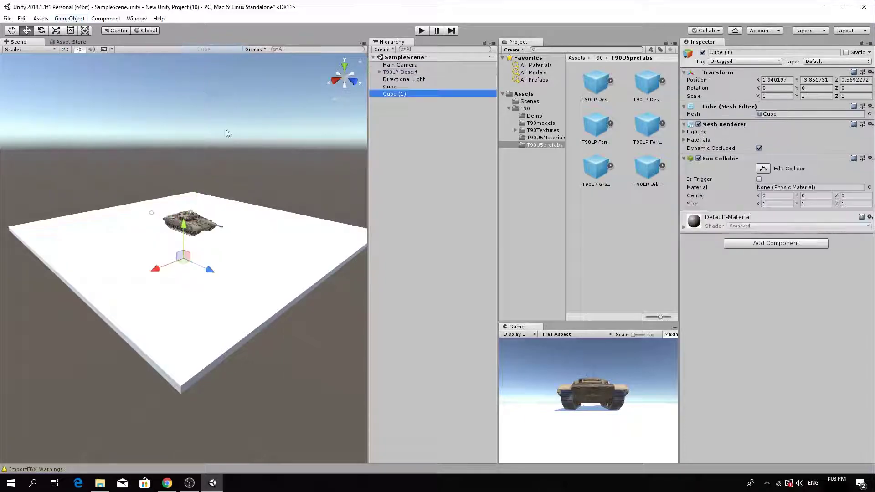
key(r)
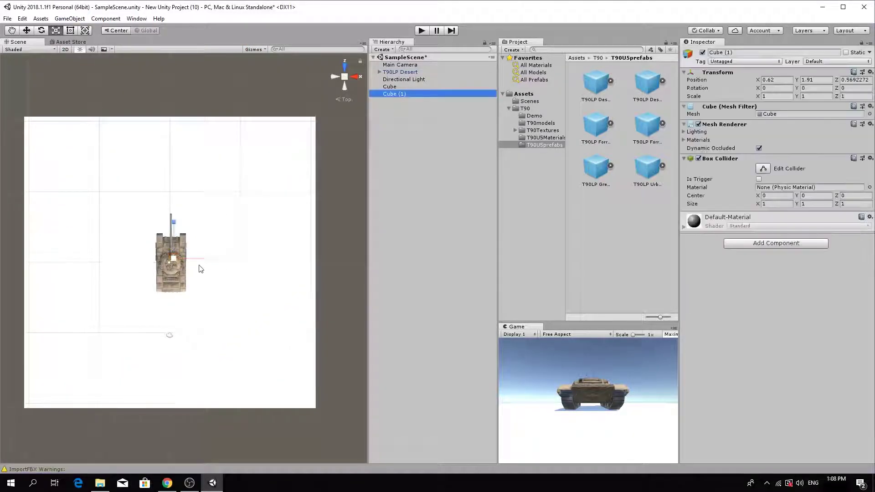
drag(208, 258, 233, 268)
key(w)
key(r)
drag(171, 223, 212, 482)
key(w)
drag(171, 223, 172, 228)
Step: In side view, fit the cube to the tank hull with a height of about 1.51 and a Y position of 1.34
click(355, 77)
click(345, 77)
key(r)
drag(182, 196, 181, 191)
key(e)
key(w)
right_drag(182, 191, 314, 258)
Step: Attach the PlayerController script to the hull-sized cube and test driving it in play mode
click(528, 94)
drag(595, 144, 401, 94)
click(420, 32)
key(w)
key(a)
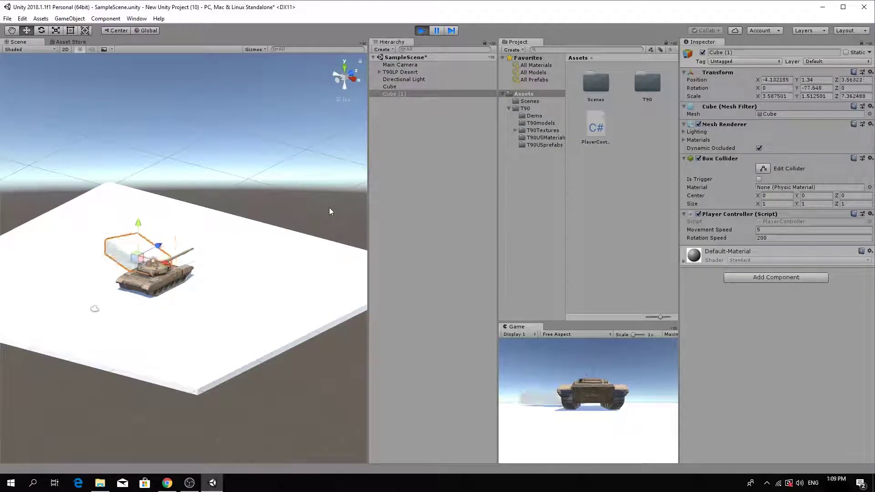
key(d)
key(ctrl+p)
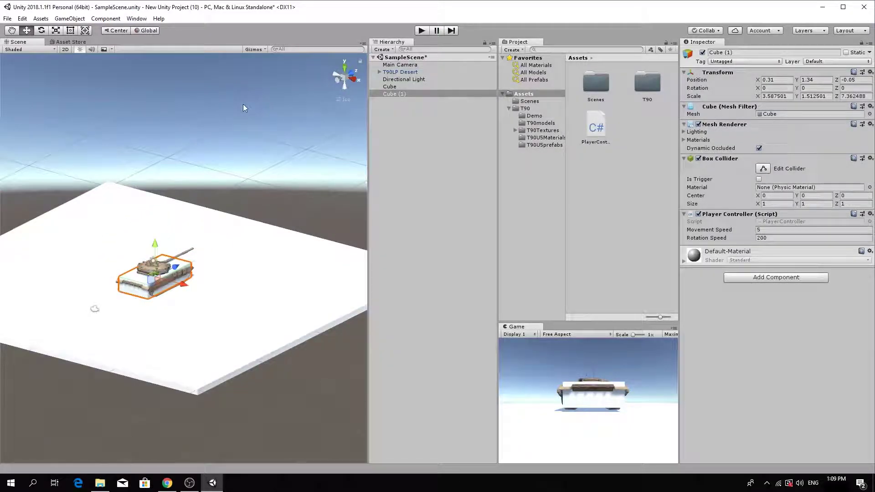
Step: Make T90LP Desert a child of Cube (1) and rename that cube TankParent
click(398, 72)
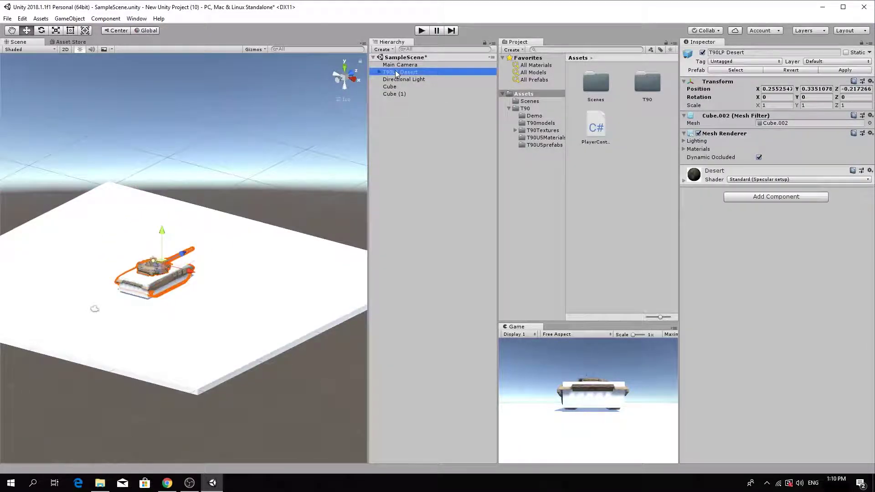
drag(397, 71, 395, 92)
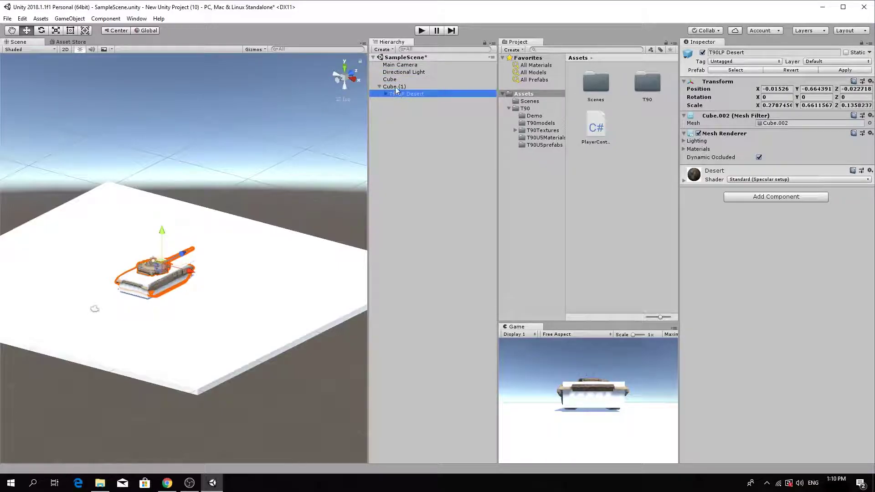
click(395, 85)
click(395, 86)
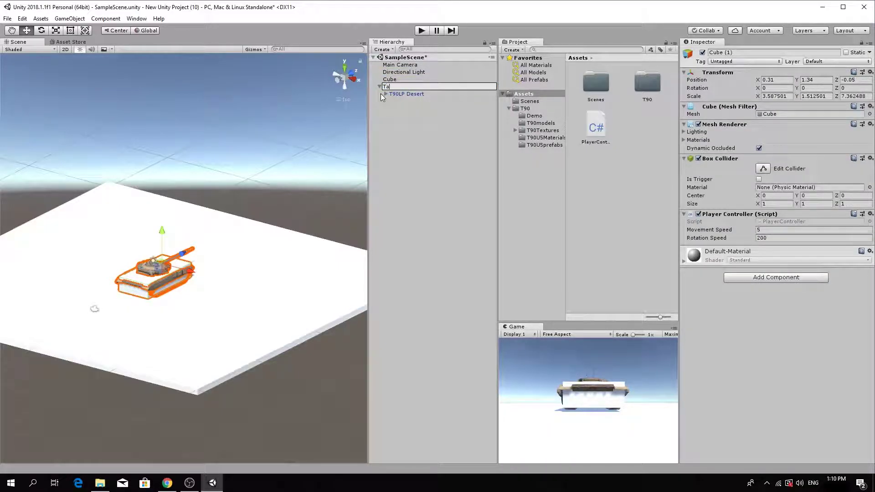
text(TankParent)
key(Return)
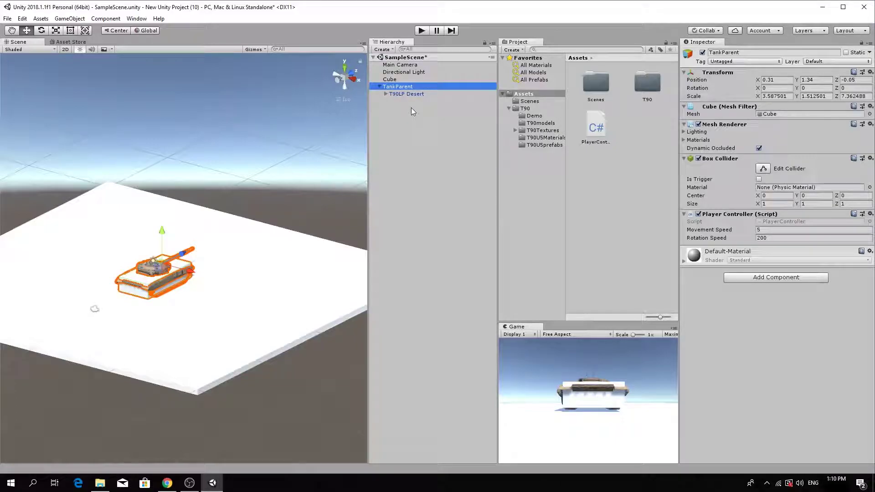
Step: Hide TankParent's cube by disabling its Mesh Renderer and test driving the tank in play mode
click(698, 124)
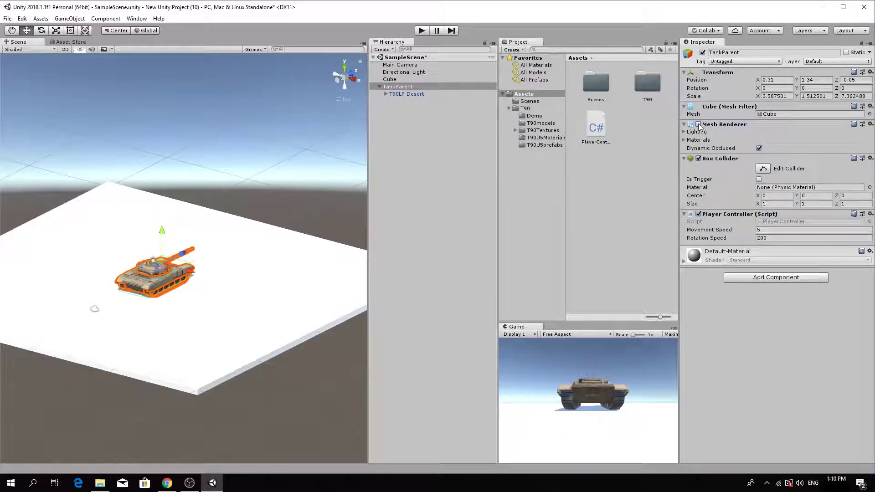
click(421, 31)
key(w)
key(a)
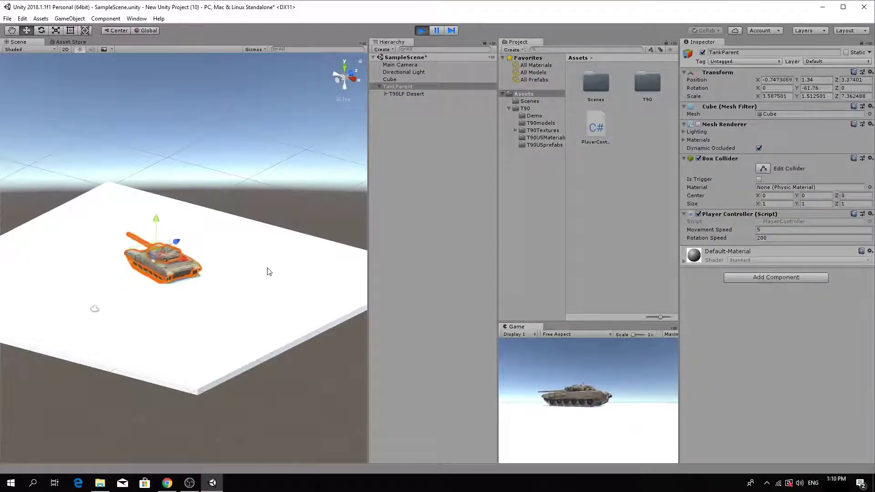
key(d)
key(Left)
key(Up)
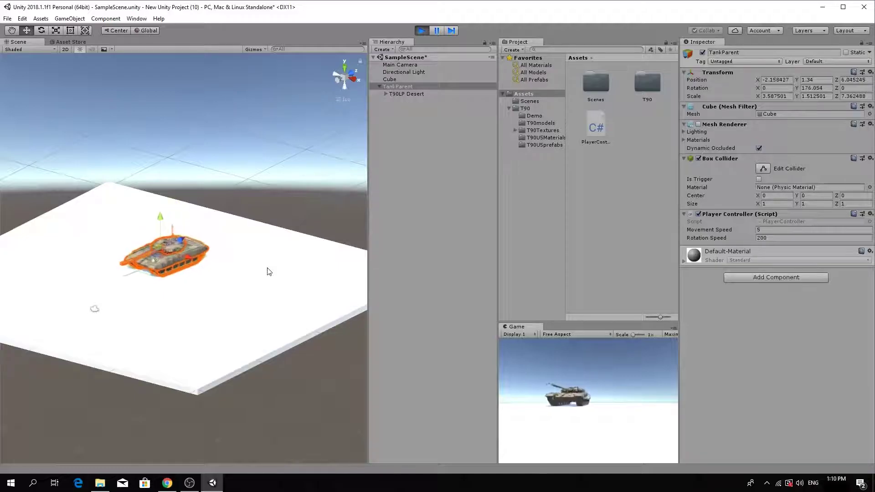
key(a)
key(w)
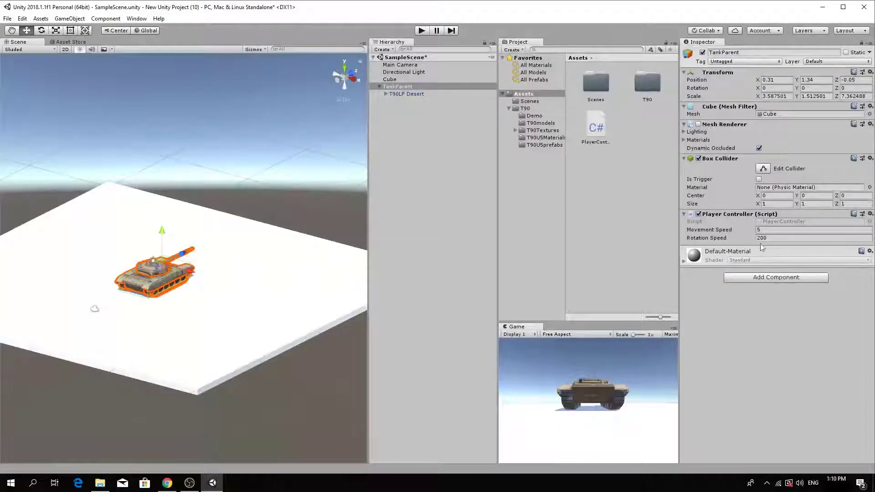
Step: Set the Player Controller's Movement Speed to 10 on TankParent and test driving and turning in play mode
click(765, 229)
text(10)
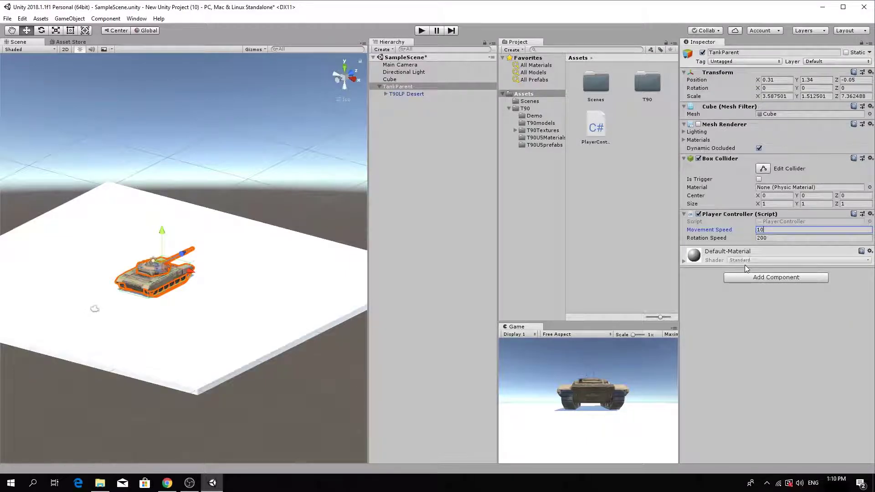
click(421, 31)
key(w)
key(a)
key(d)
key(d)
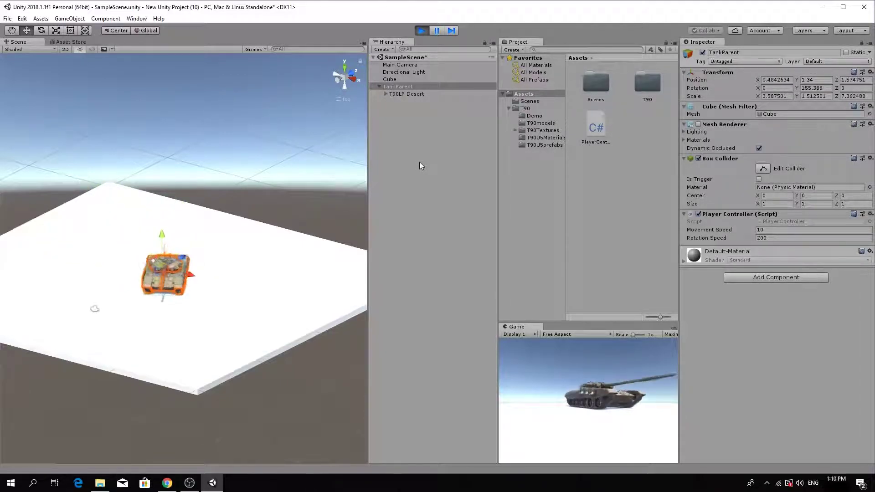
key(a)
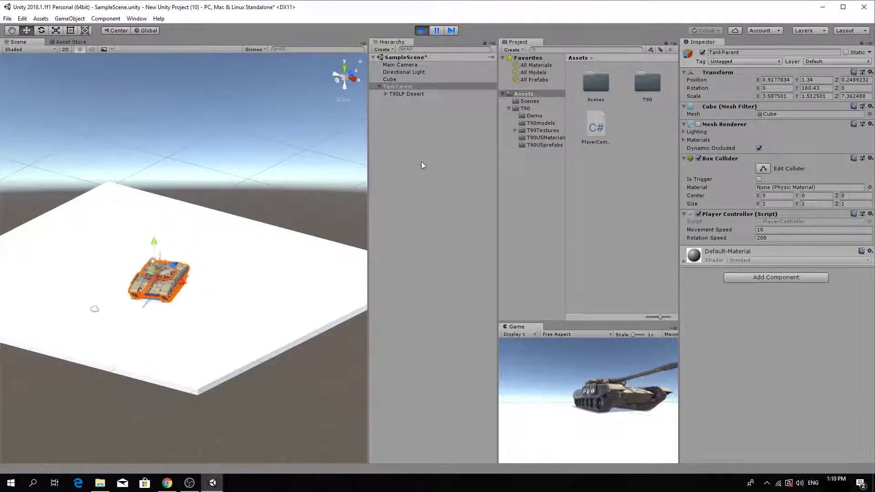
key(d)
click(422, 30)
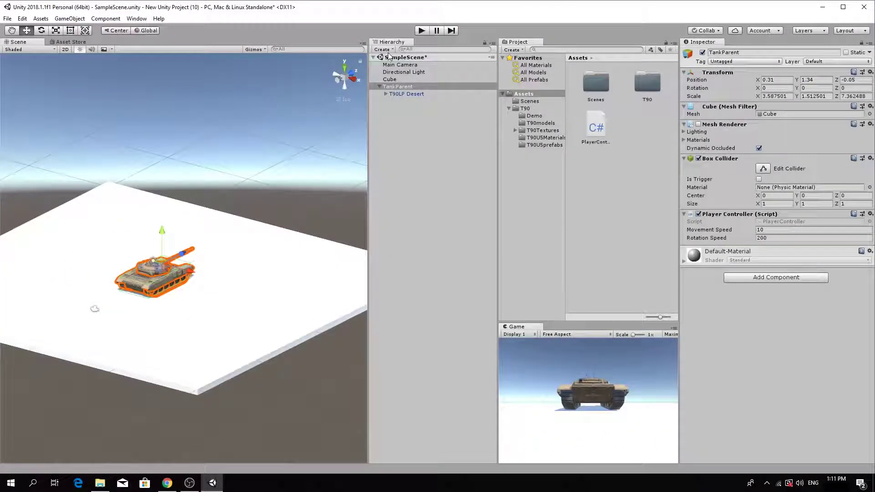
Step: Place Main Camera close behind and above the tank, at about X 0.17, Y 2.98, Z -7.06
click(394, 66)
drag(115, 298, 132, 288)
drag(112, 266, 111, 253)
drag(137, 293, 139, 294)
drag(116, 261, 116, 257)
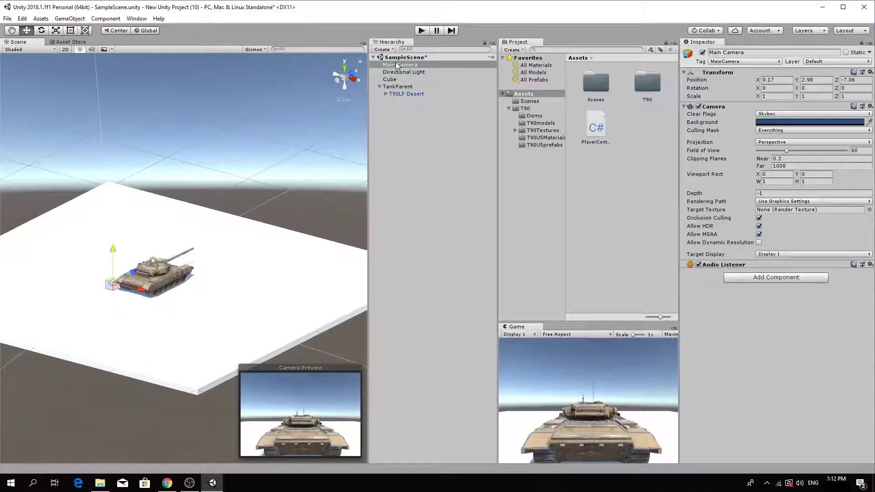
Step: Try Main Camera as a child of TankParent in play mode, and return it to the top level of the hierarchy
drag(395, 65, 401, 86)
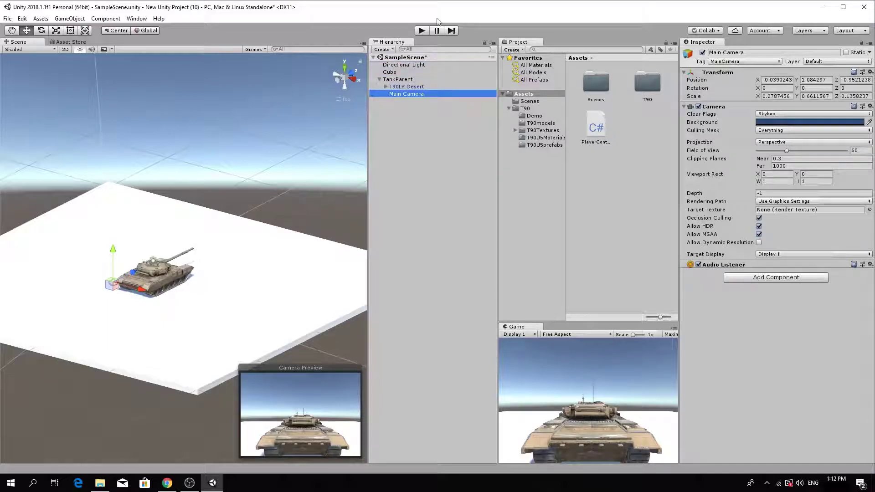
click(421, 30)
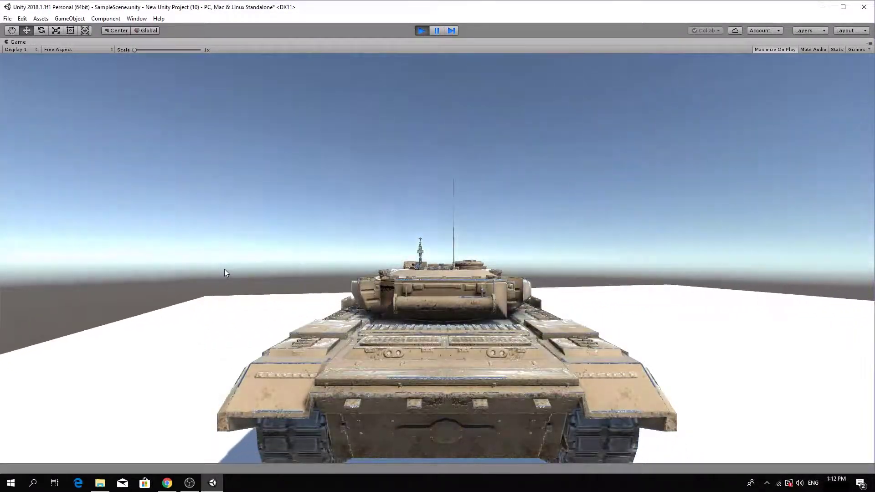
key(d)
key(a)
key(d)
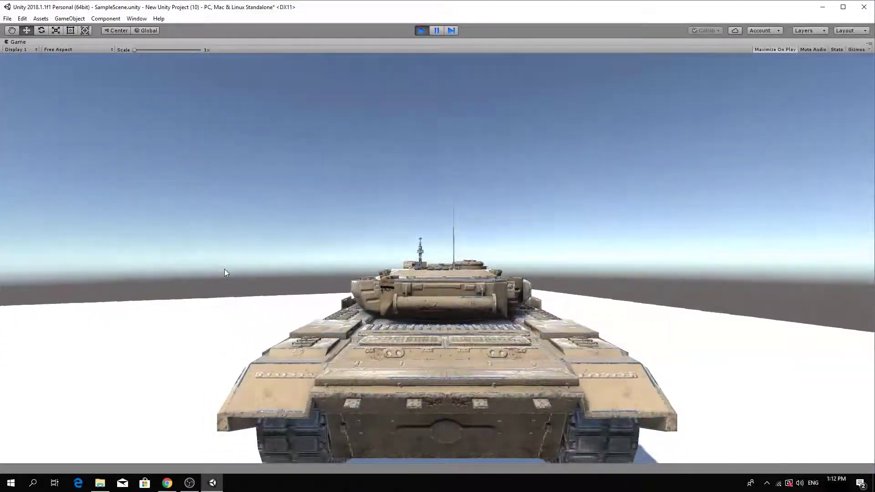
key(ctrl+p)
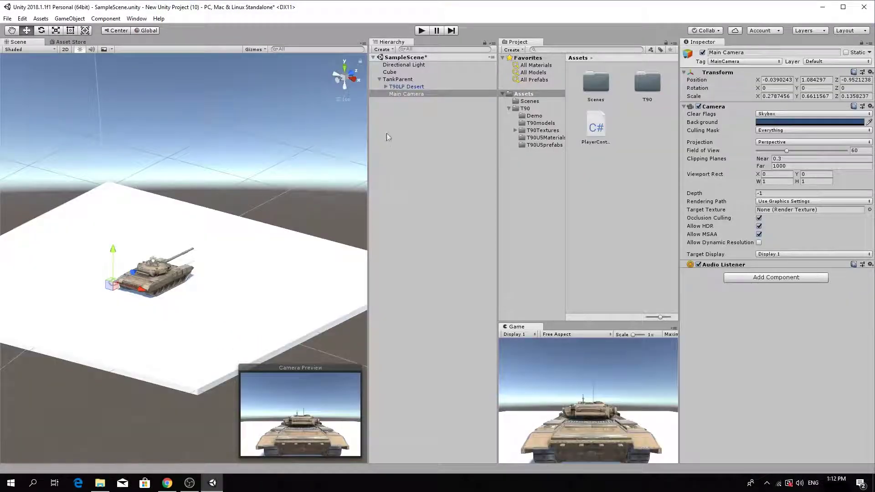
drag(395, 93, 396, 122)
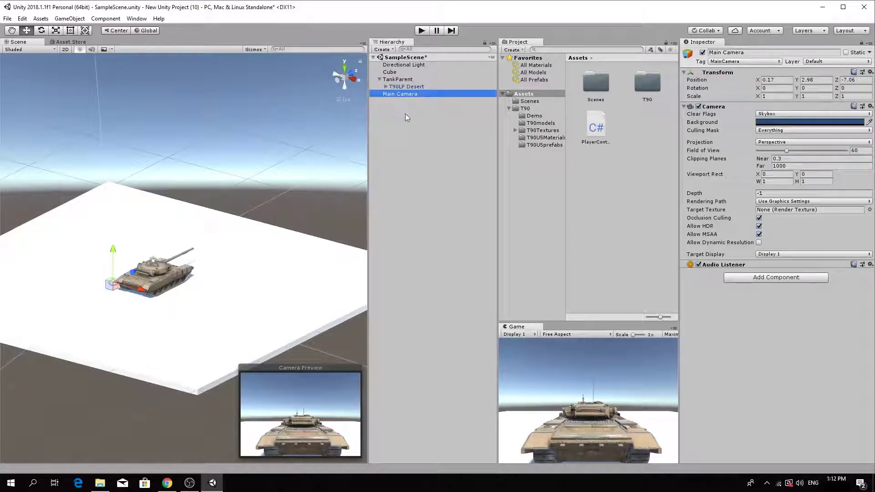
drag(395, 95, 394, 62)
Step: Import the complete Cameras package from the Standard Assets into the project
click(42, 19)
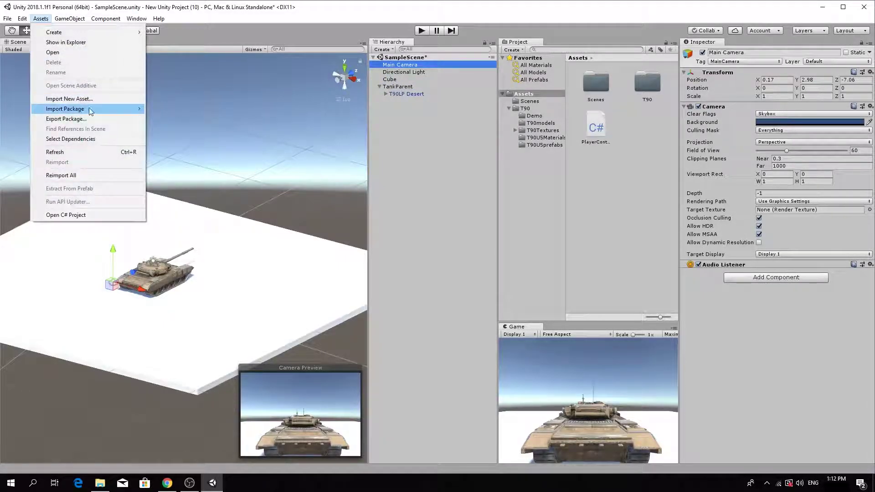
mouse_move(90, 110)
click(184, 132)
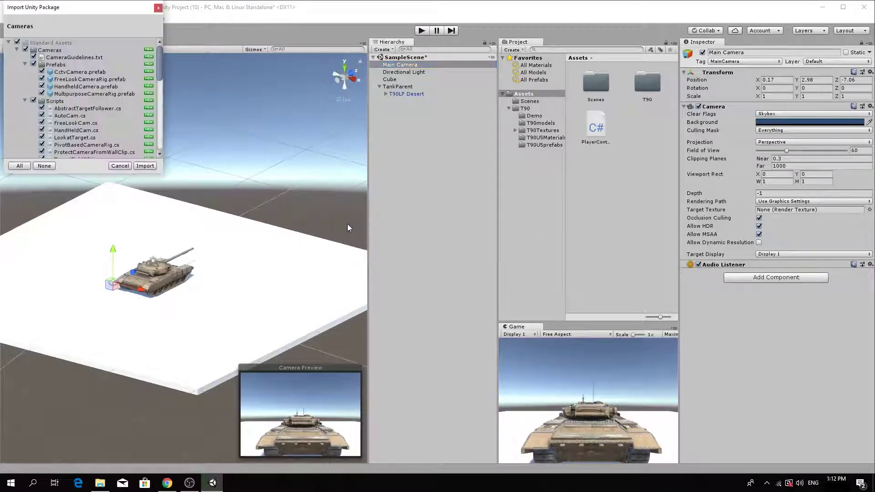
click(164, 172)
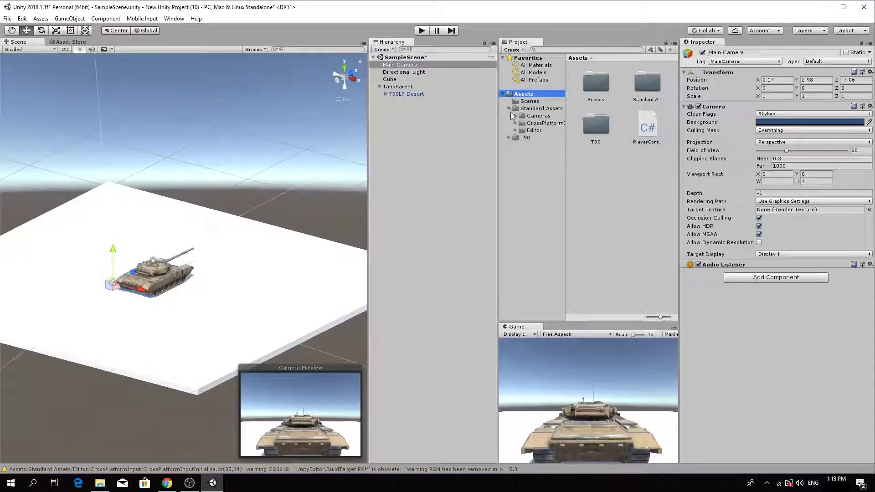
Step: Attach the LookatTarget script from the Standard Assets camera scripts to Main Camera, with TankParent as its target
click(515, 116)
click(530, 131)
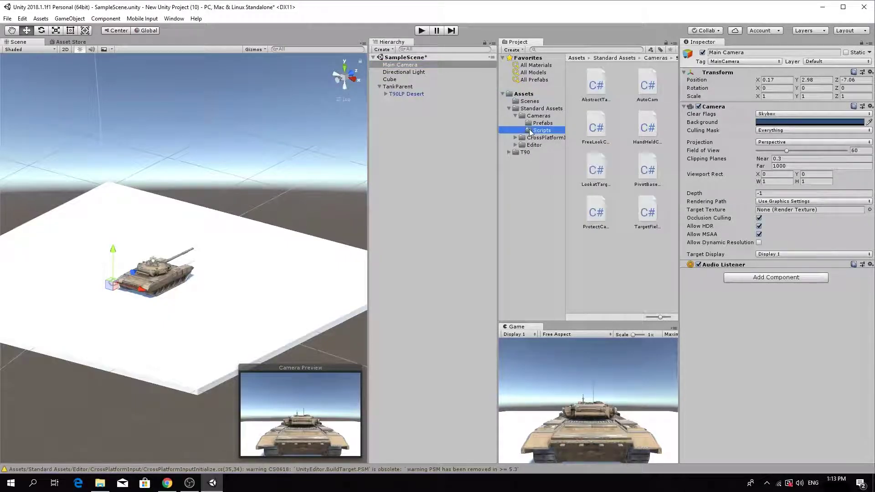
click(594, 170)
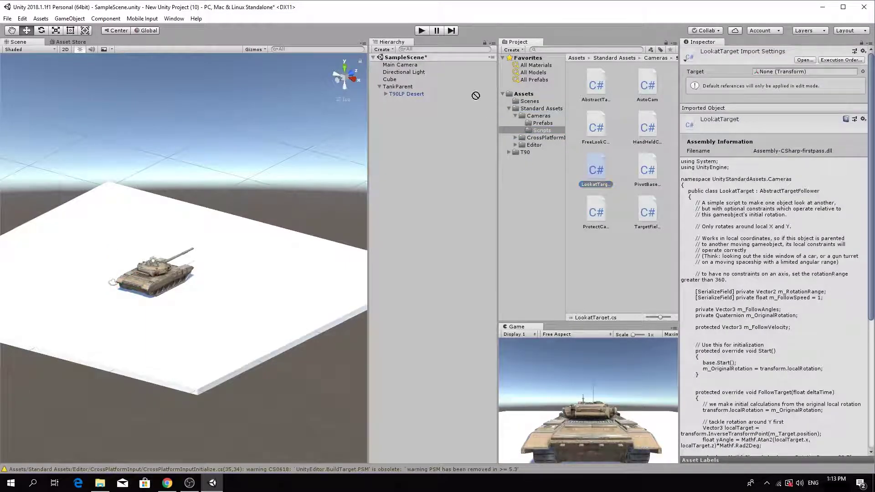
drag(472, 98, 766, 292)
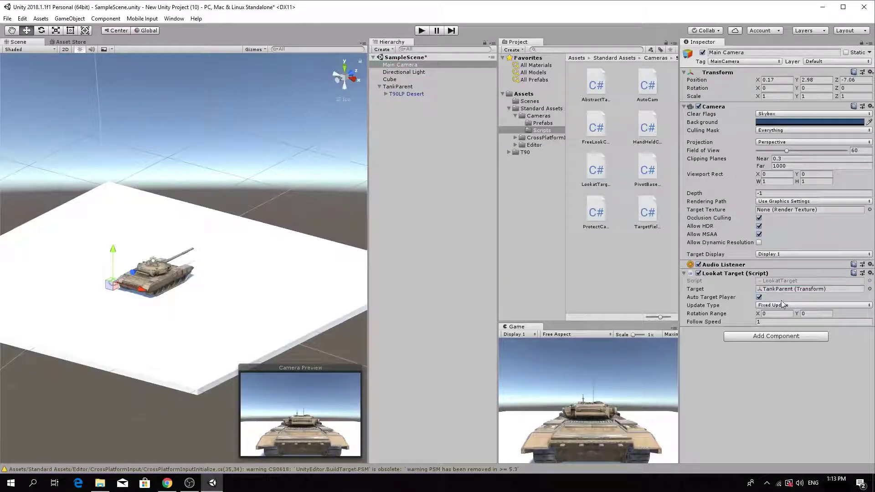
Step: Move Main Camera back and up to about Y 5.06, Z -13.17 and set the Lookat Target's Rotation Range to 180 by 180
drag(135, 276, 76, 256)
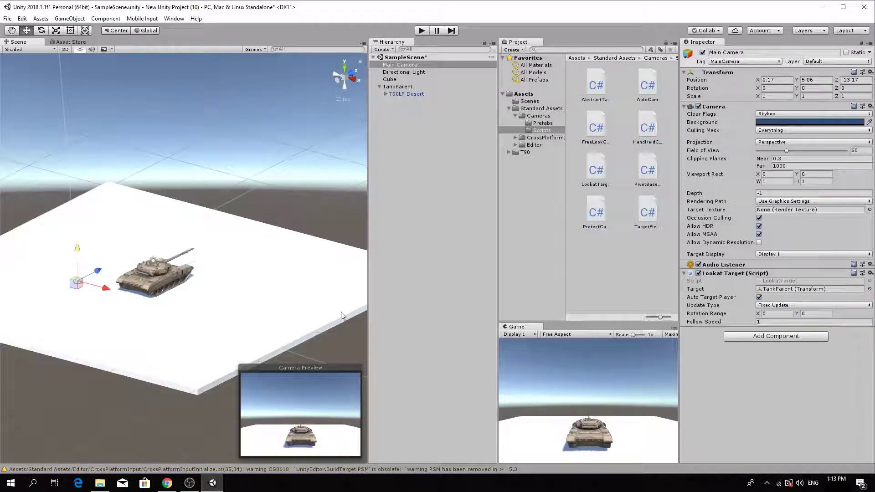
click(775, 313)
text(180)
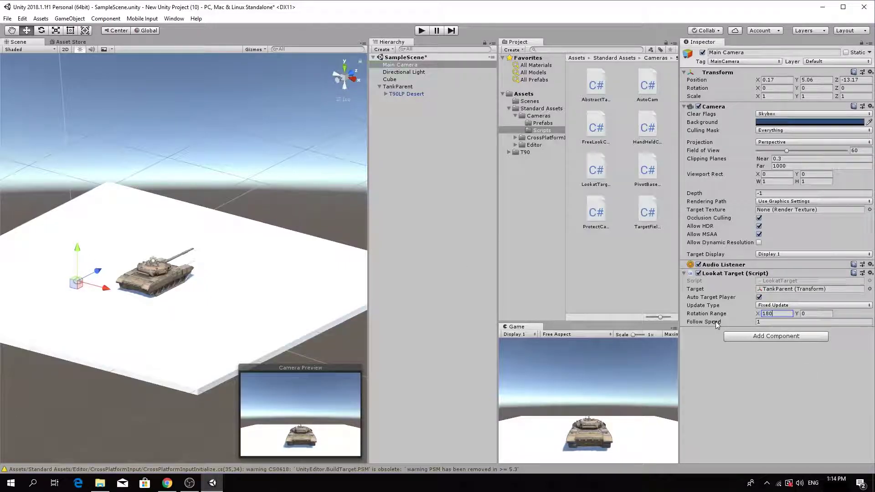
key(Tab)
Step: Test in play mode how Main Camera follows the tank while driving and turning it
key(ctrl+p)
key(a)
key(d)
key(w)
key(w)
key(a)
key(w)
key(d)
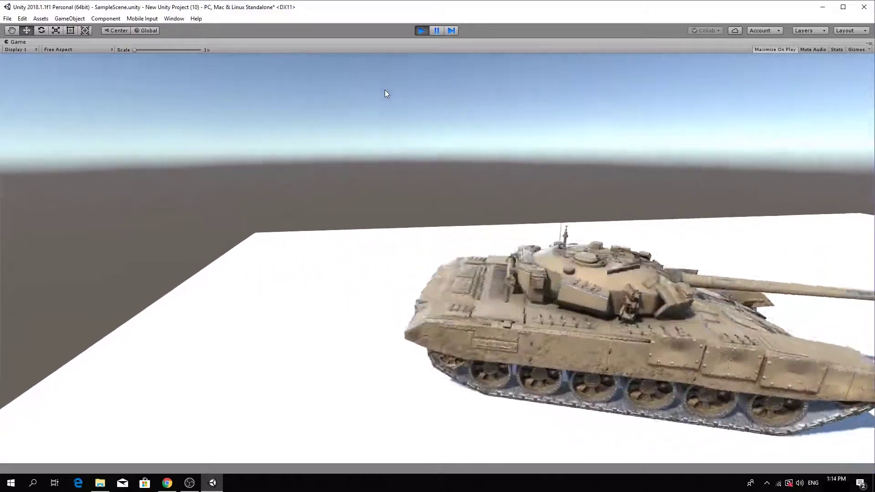
key(w)
key(a)
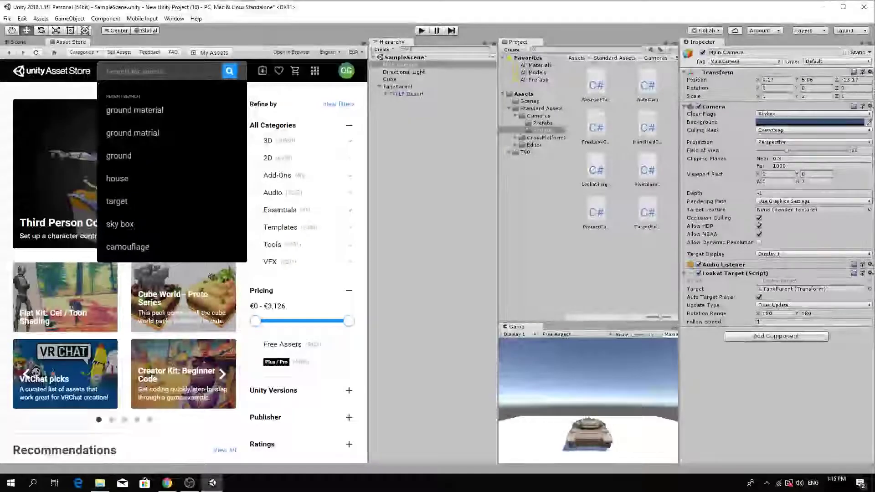
Step: Search the Asset Store for "sky box hdr" and import all of the Free HDR Sky package
text(sky box hdr)
key(Return)
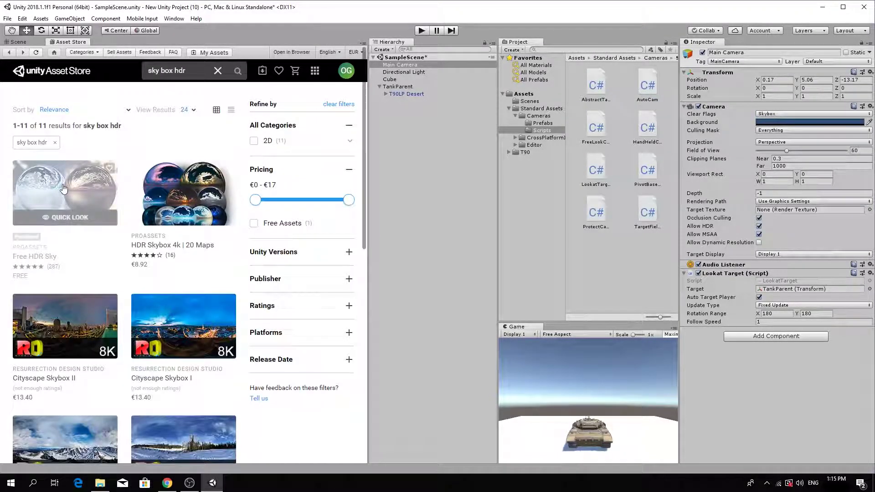
click(64, 193)
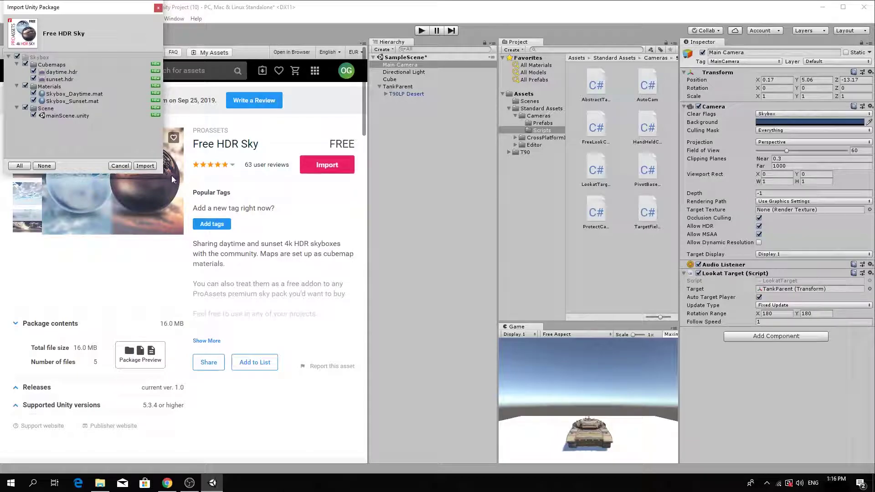
click(151, 167)
Step: Set the scene's Skybox Material to Skybox_Daytime in the lighting settings
click(19, 42)
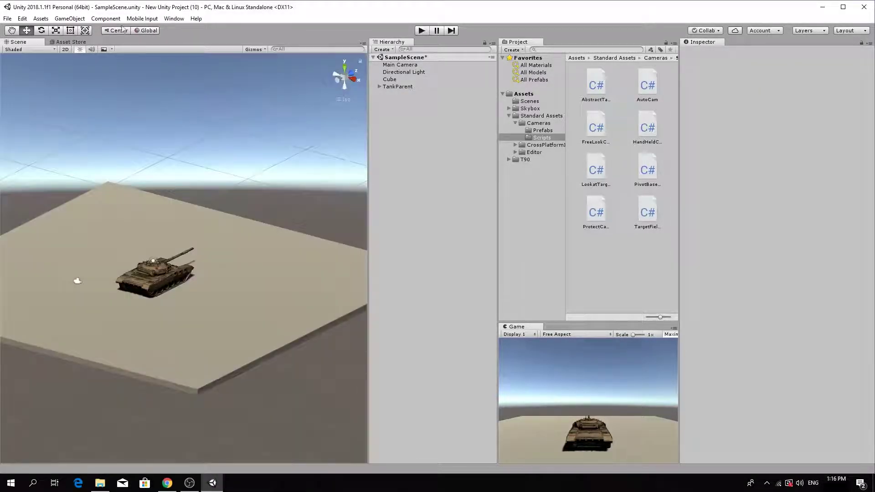
click(174, 19)
mouse_move(255, 295)
click(312, 295)
click(517, 104)
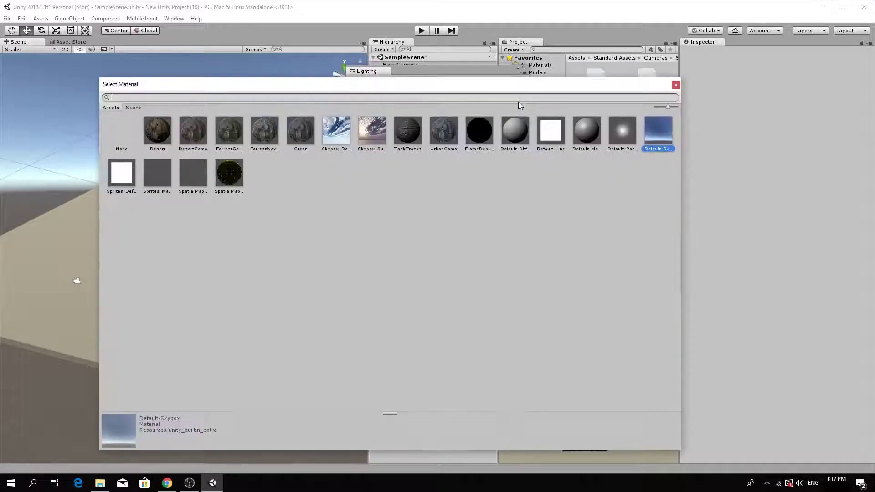
click(336, 130)
click(675, 86)
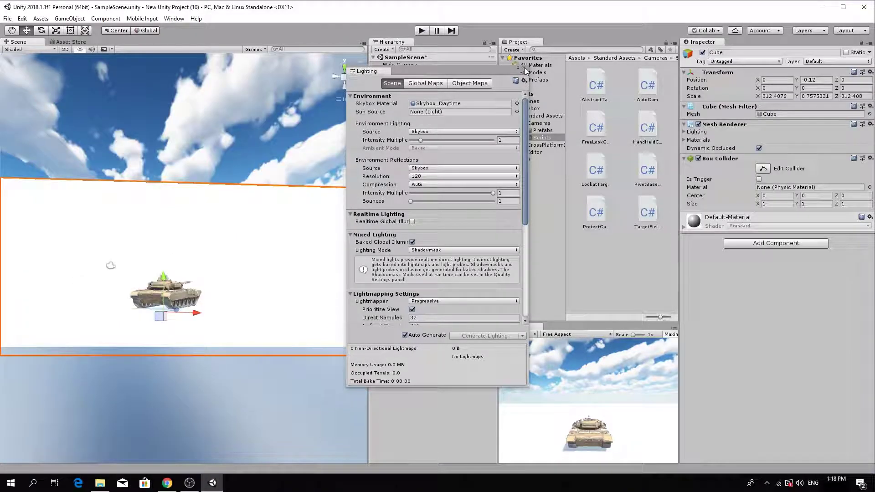
click(524, 68)
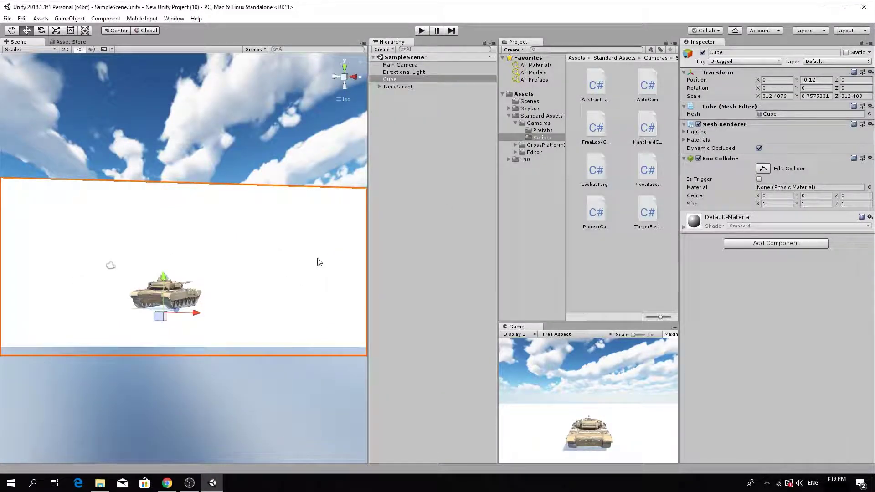
Step: Search the Asset Store for "tiling materials" and import the Tiling Material Pack Free
click(70, 42)
click(217, 71)
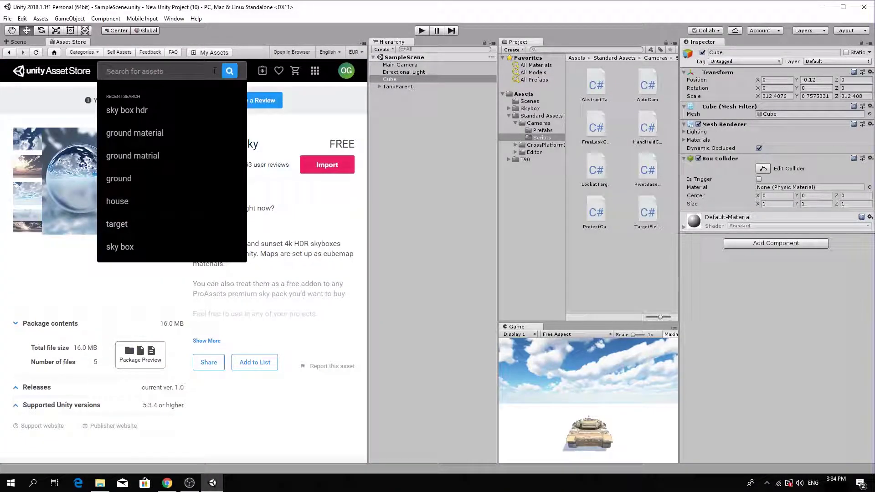
text(tiling materials)
key(Return)
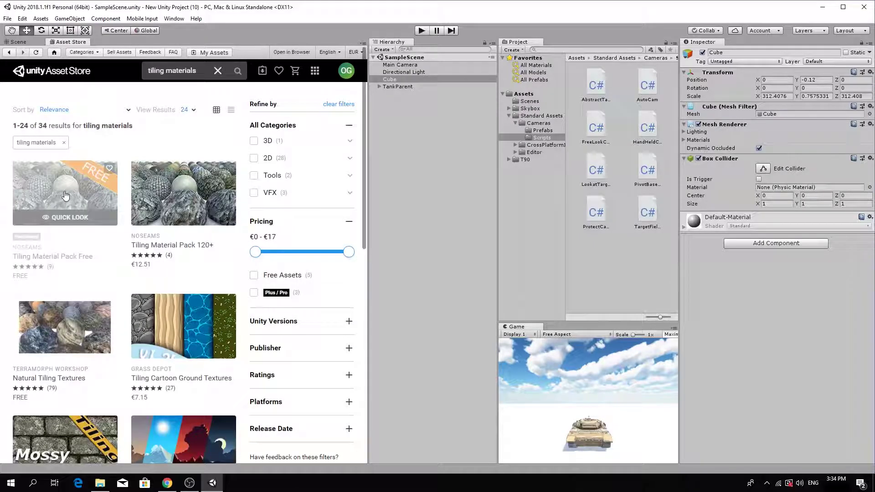
click(66, 195)
click(320, 165)
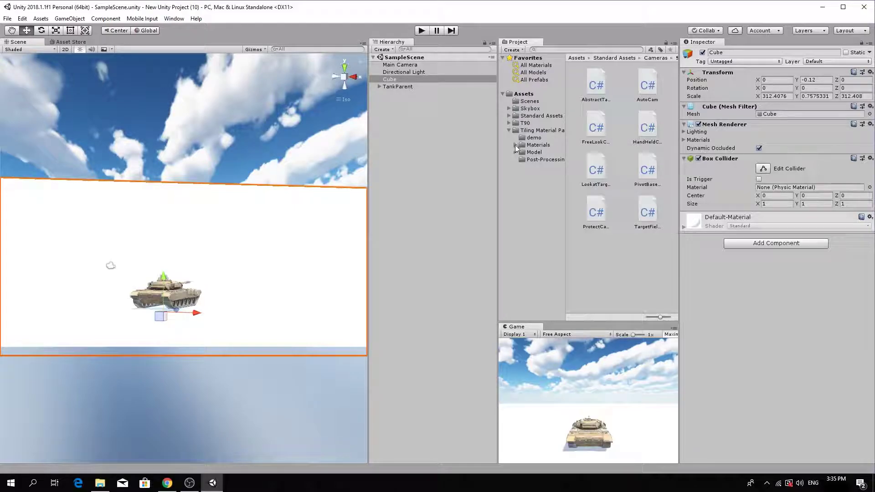
Step: Apply Rock_020_Material from the tiling pack's Rock_020 folder to the ground slab and open its material settings
click(515, 145)
click(522, 167)
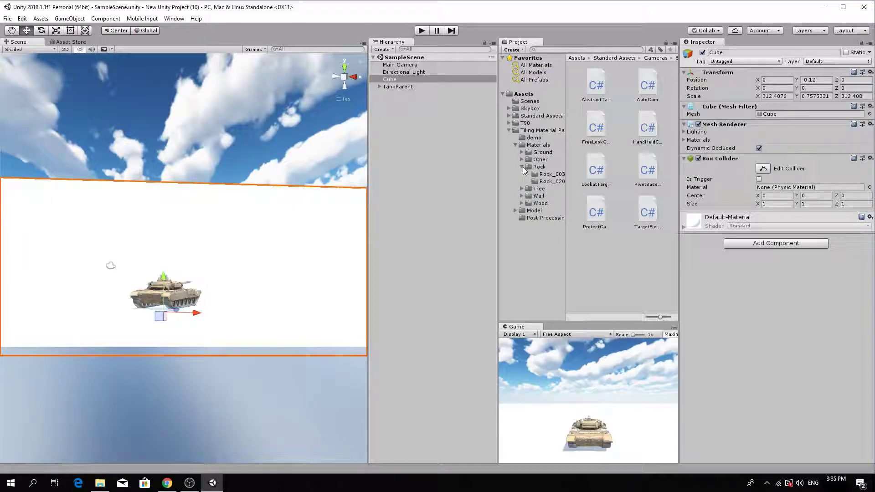
click(534, 176)
click(537, 182)
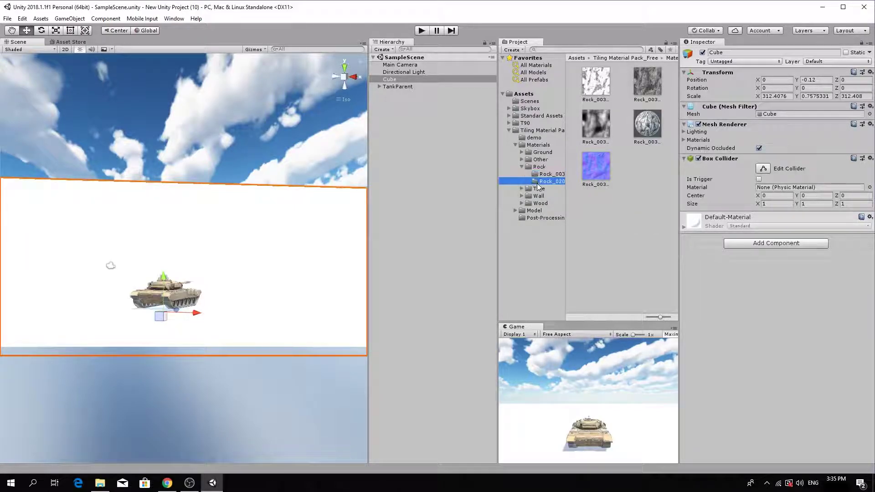
drag(647, 123, 240, 268)
click(647, 123)
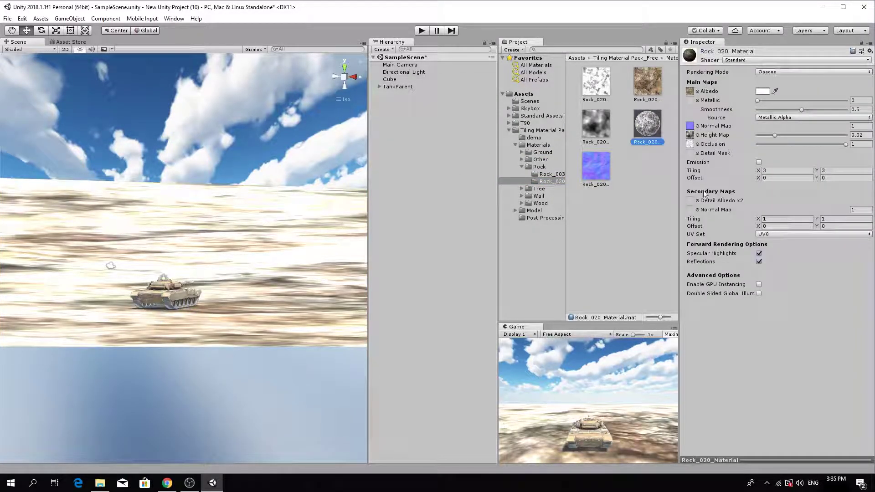
Step: Set the main tiling of Rock_020_Material to 10 in both X and Y
click(769, 172)
text(10)
key(Tab)
text(10)
Step: Shape the copied slab into a tilted ramp about 14.2 × 0.56 × 30.2 and duplicate it twice for three ramps ahead of the tank
alt+drag(177, 270, 230, 324)
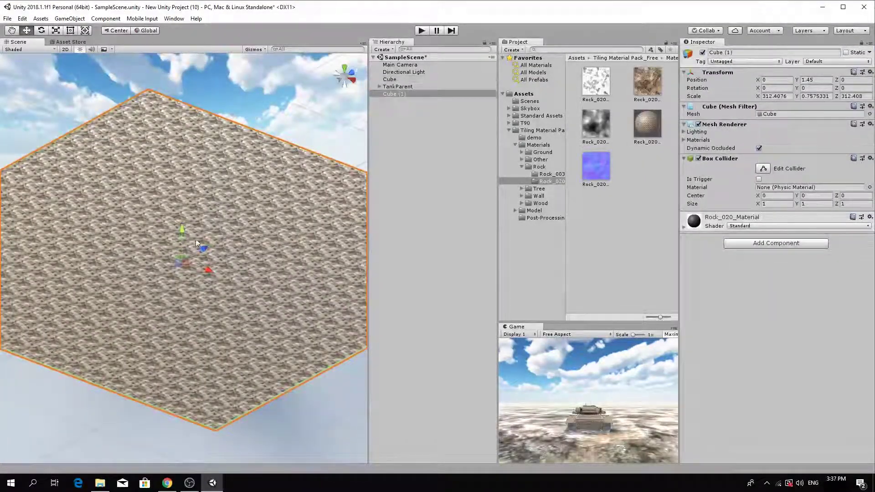
mouse_move(200, 246)
mouse_down()
mouse_move(206, 252)
mouse_move(186, 242)
mouse_move(245, 212)
mouse_move(231, 202)
mouse_move(206, 240)
mouse_up()
key(w)
key(e)
key(w)
drag(250, 221, 235, 193)
key(ctrl+d)
drag(259, 226, 192, 199)
key(ctrl+d)
mouse_move(192, 199)
mouse_down()
mouse_move(301, 248)
mouse_move(201, 210)
mouse_up()
click(168, 189)
Step: Test in play mode how the tank behaves when driven forward into the middle ramp and back
click(422, 31)
key(w)
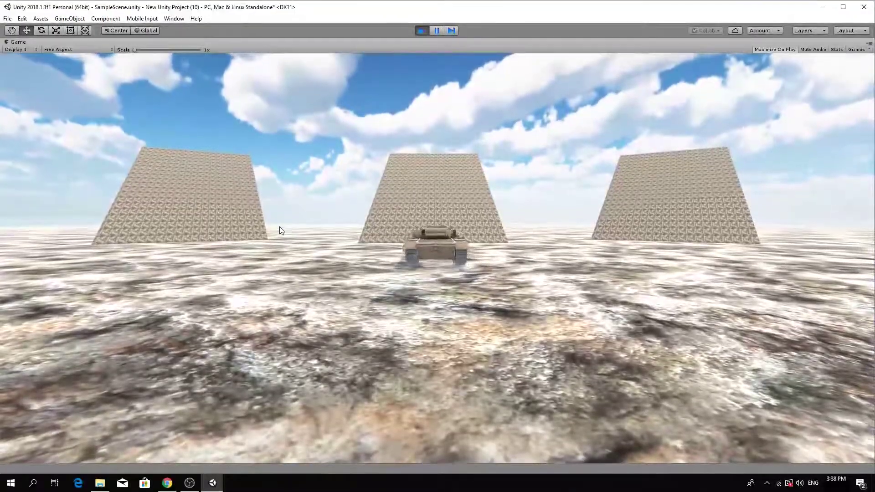
key(w)
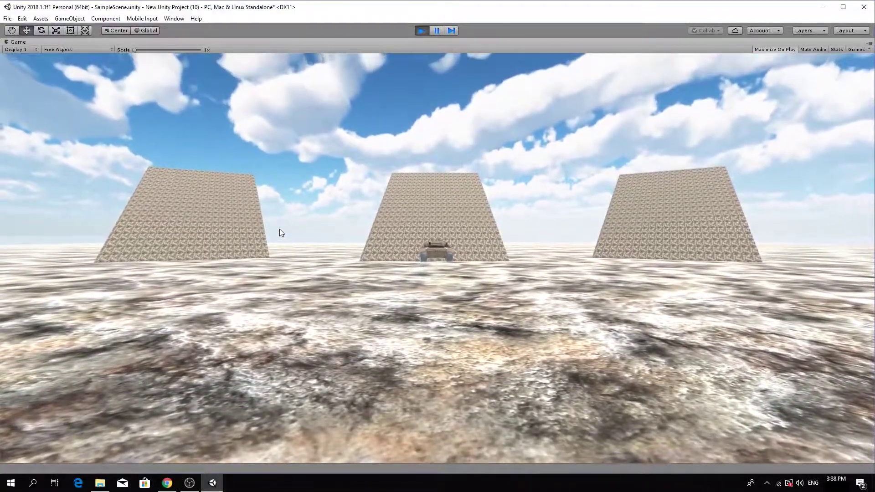
key(w)
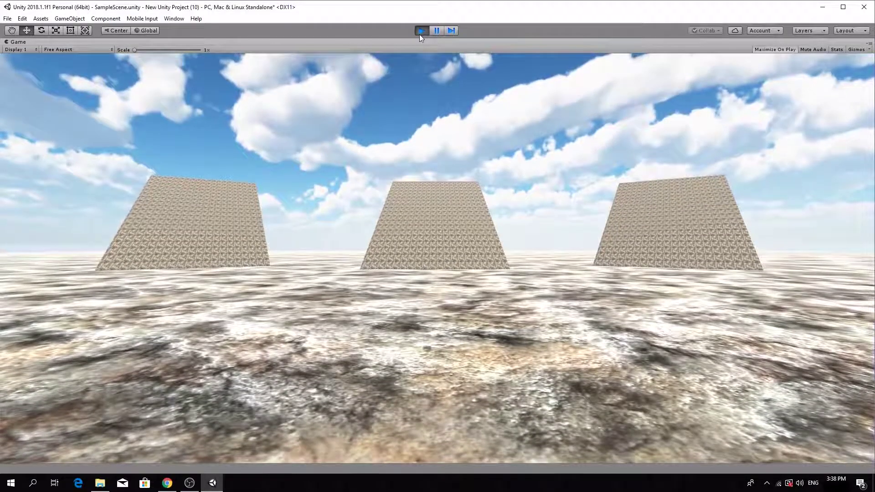
key(s)
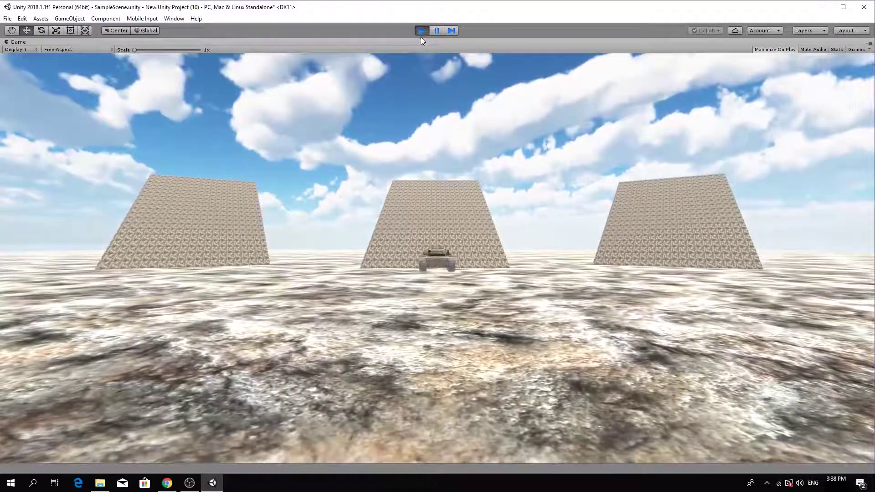
click(421, 31)
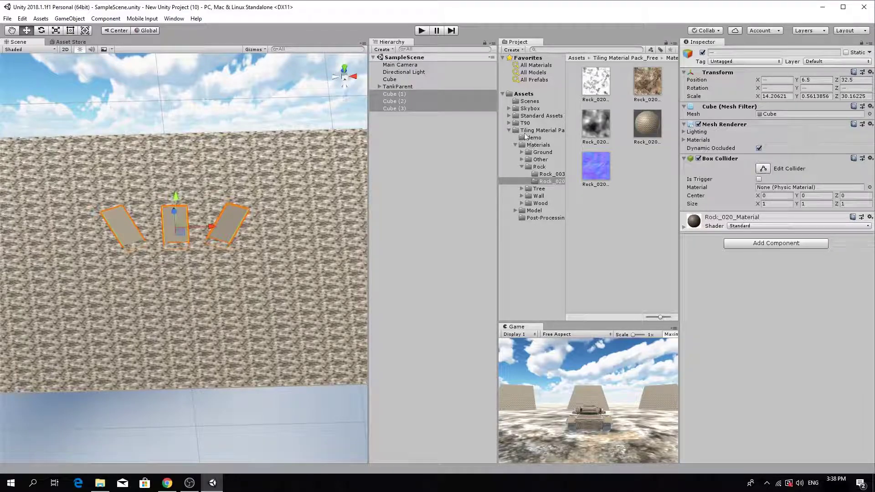
Step: Add a Rigidbody component to TankParent
click(401, 87)
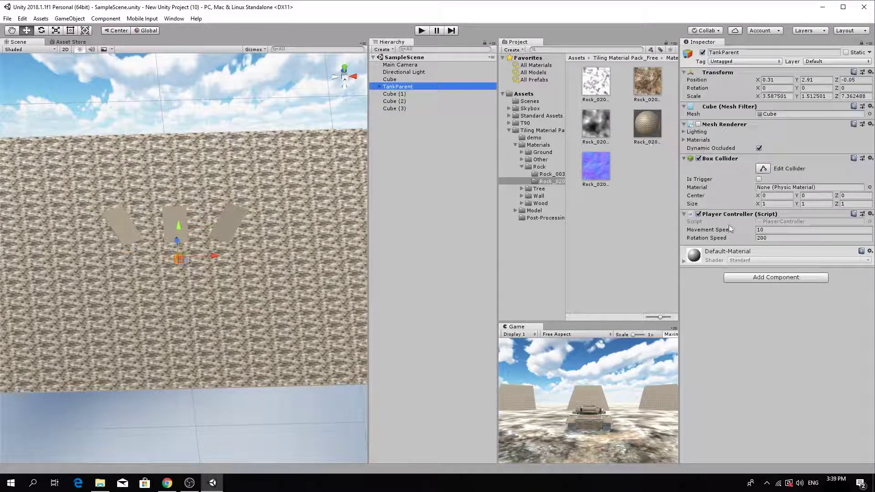
click(749, 277)
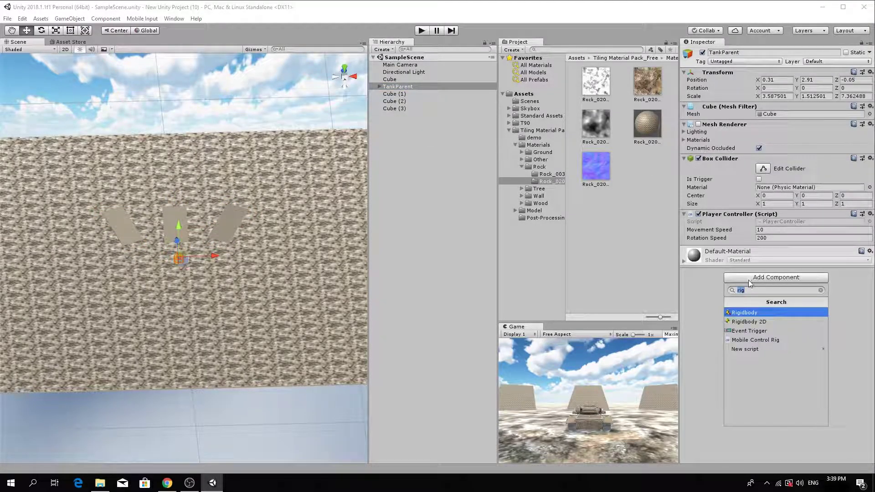
click(745, 314)
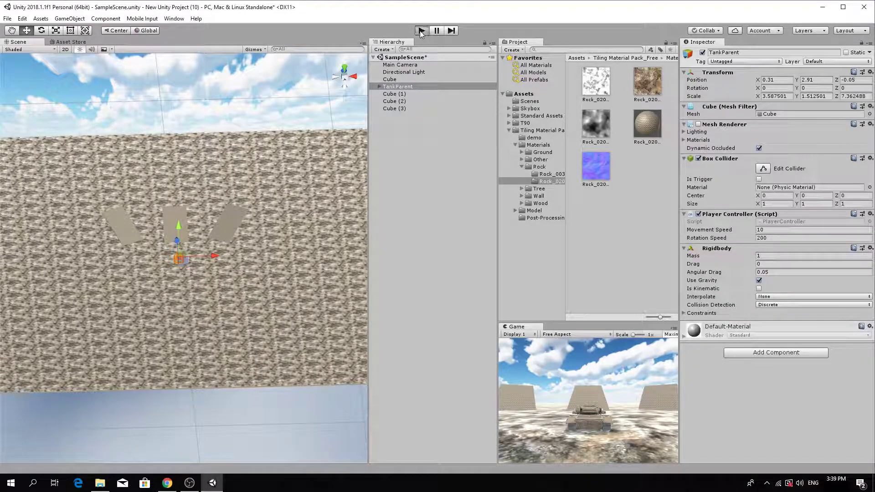
Step: Test in play mode how the tank with physics drives up the ramps, lands and turns
key(ctrl+p)
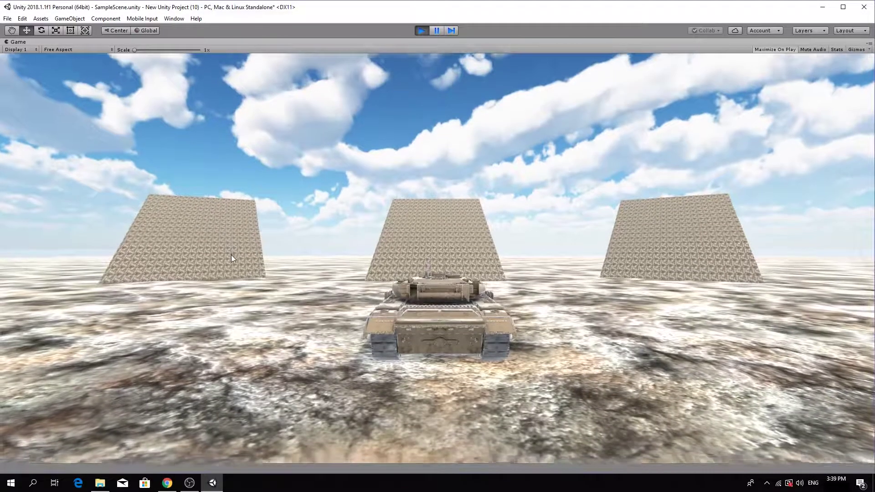
key(w)
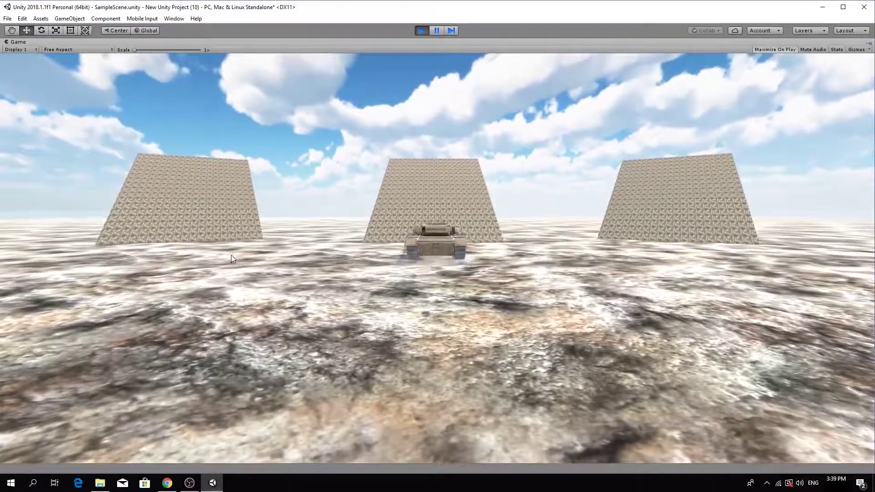
key(w)
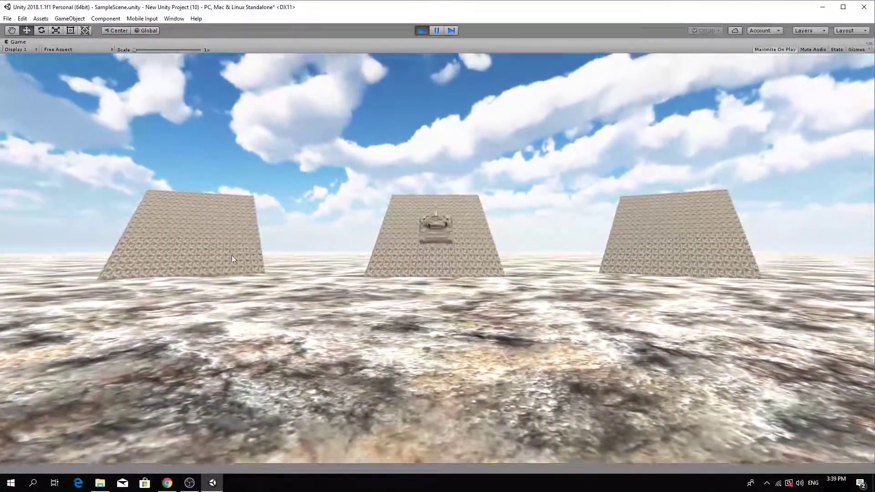
key(w)
key(a)
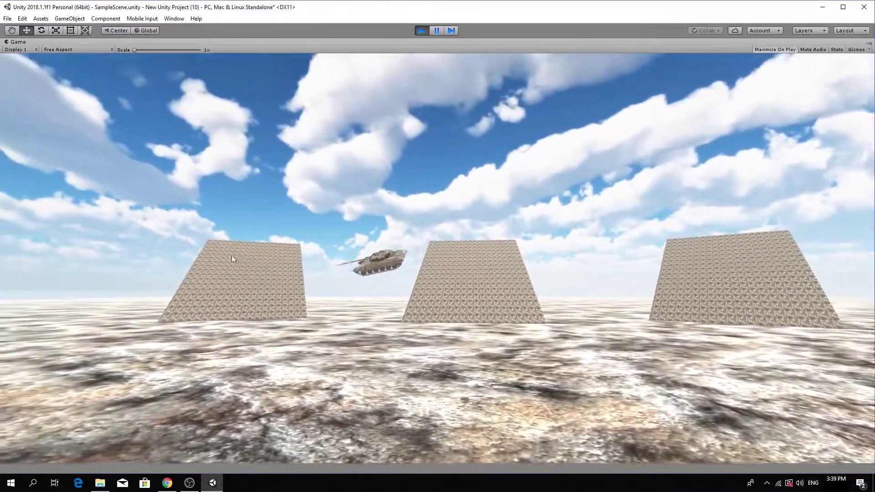
key(a)
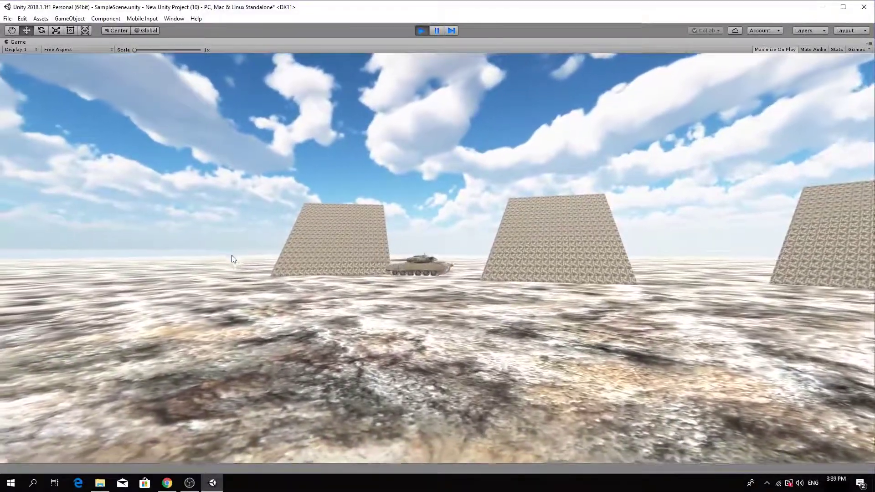
key(a)
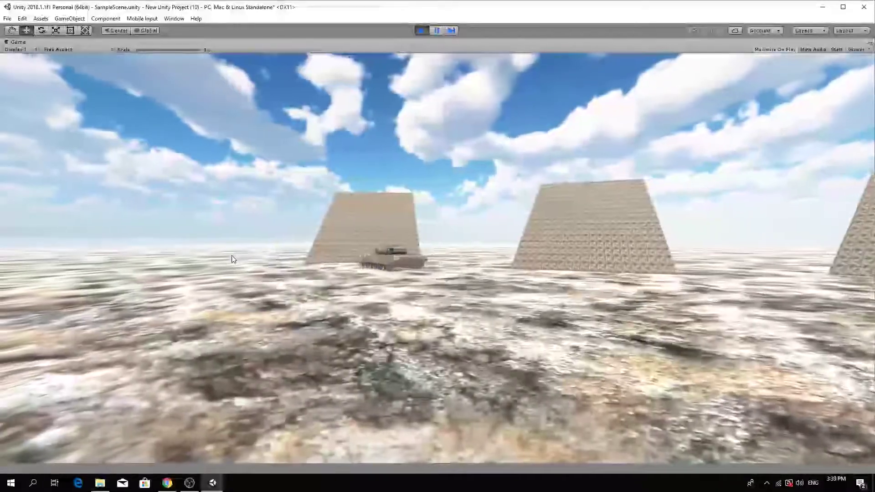
key(w)
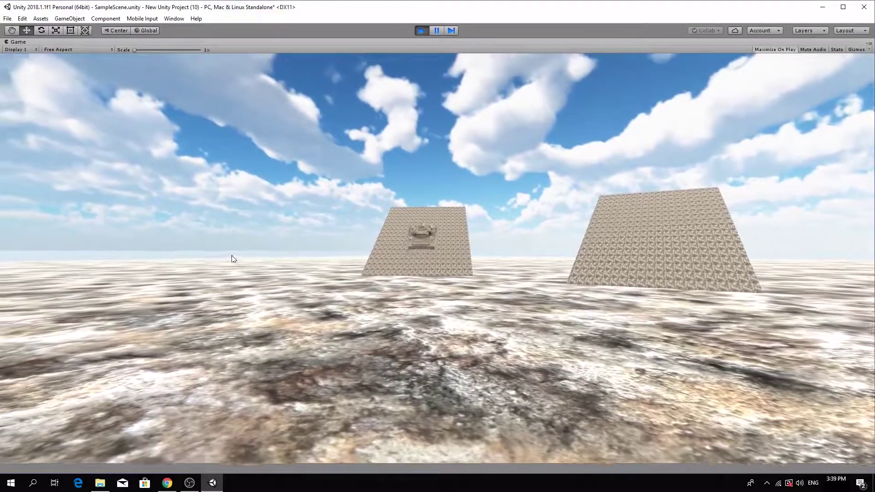
key(w)
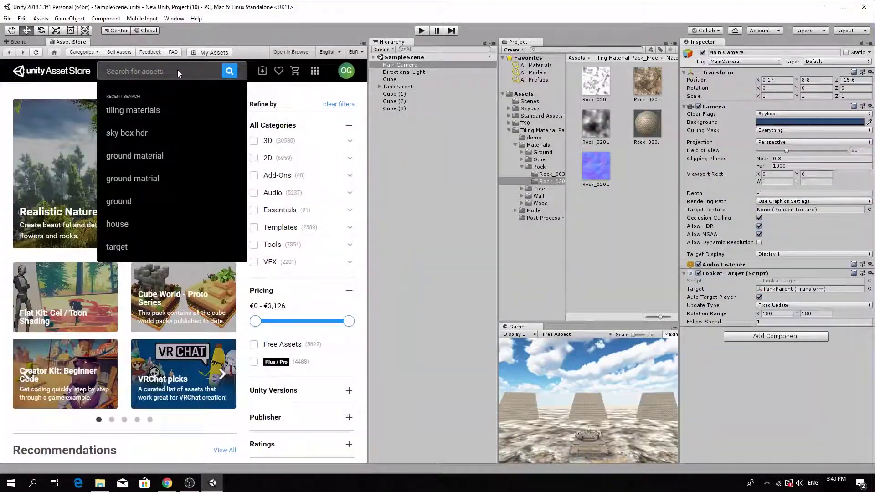
Step: Search the Asset Store for "trashbin" and import the whole free Trash Bin package
text(trashbin)
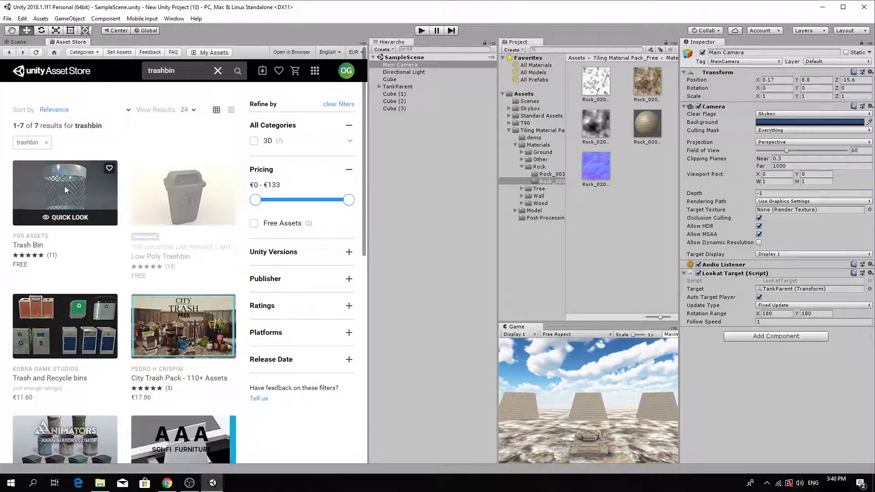
click(65, 190)
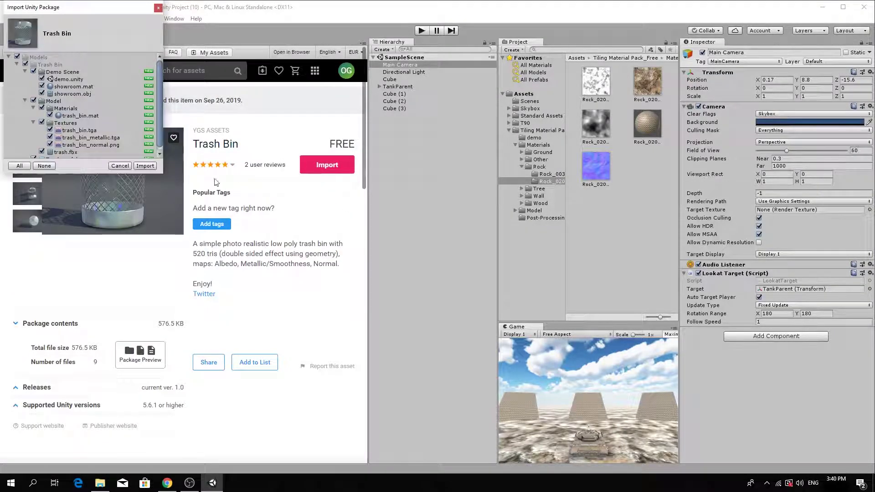
click(147, 167)
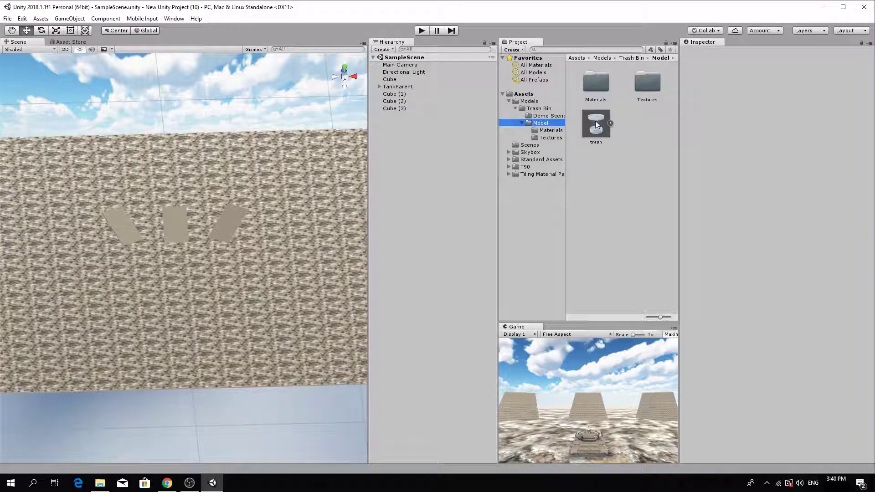
Step: Place the trash model between two neighbouring ramps and enlarge it to a scale of about 17.9 × 24.6 × 17.9
drag(598, 124, 188, 230)
key(f)
key(r)
key(w)
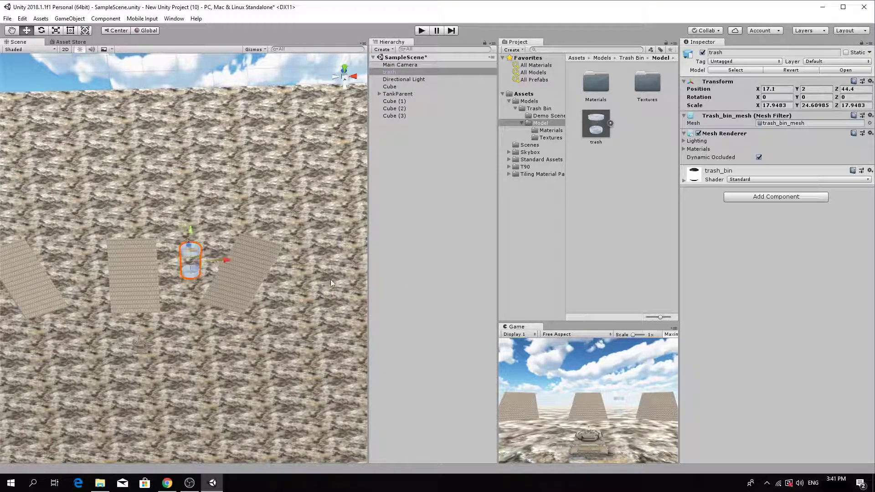
Step: Give the trash bin a Rigidbody and a Box Collider, and place a duplicate of it in the other gap between ramps
click(747, 197)
text(rig)
click(750, 232)
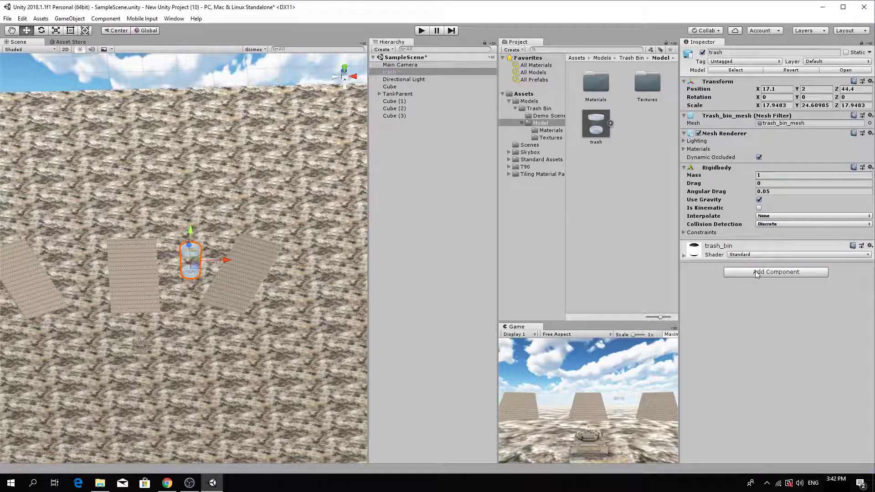
click(758, 272)
text(box)
click(756, 308)
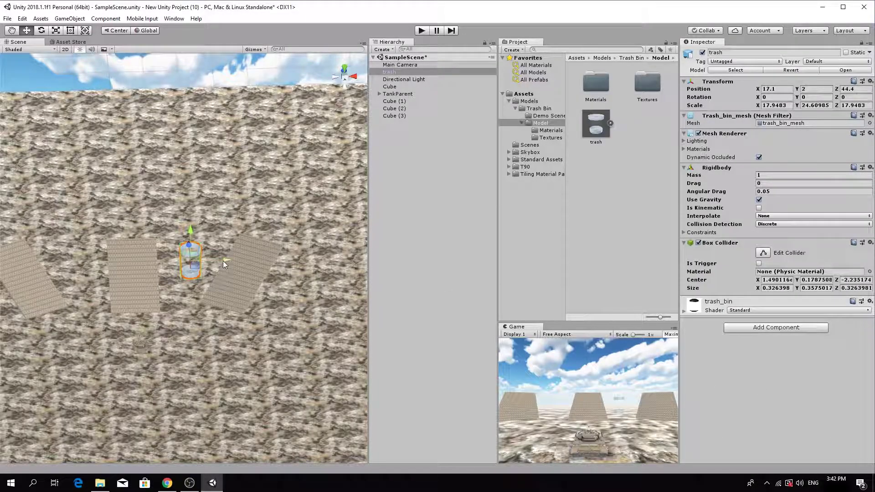
key(ctrl+d)
drag(222, 260, 99, 258)
Step: Test in play mode how the two trash bins react when the tank drives into them
key(ctrl+p)
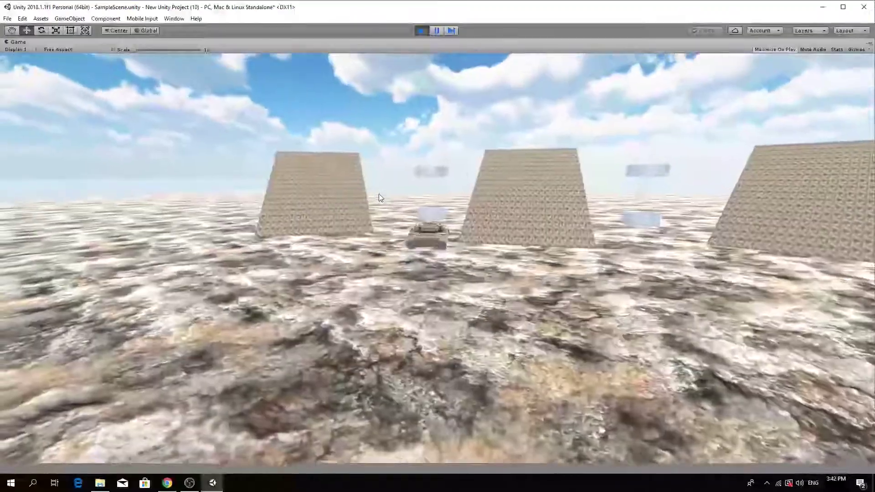
key(w)
key(a)
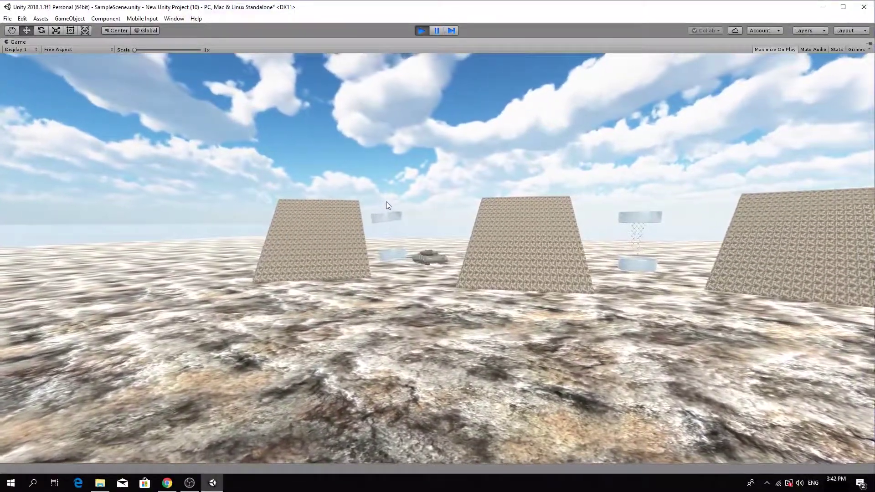
key(s)
key(w)
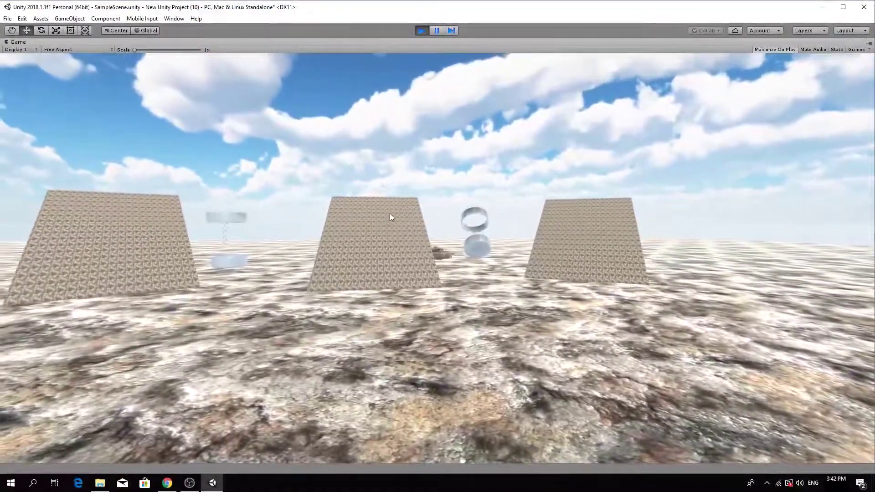
key(s)
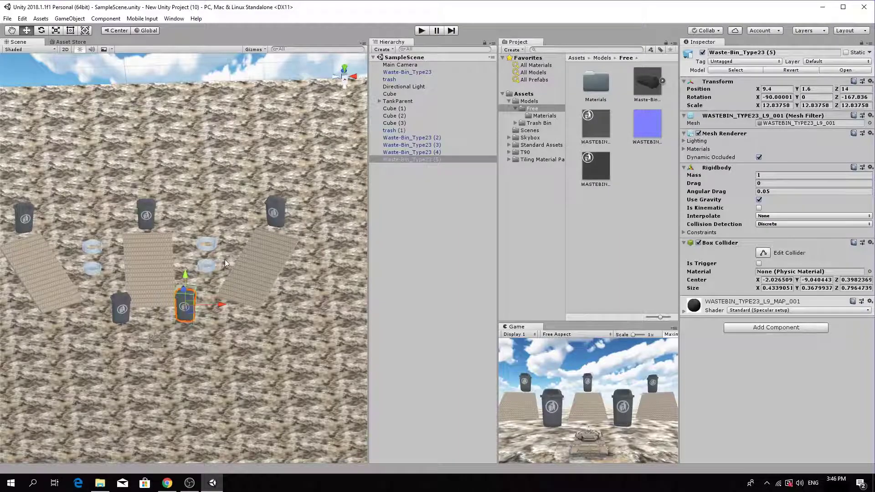
Step: Import the Shooting C# script into the Assets folder and attach it to TankParent
click(524, 94)
right_click(527, 95)
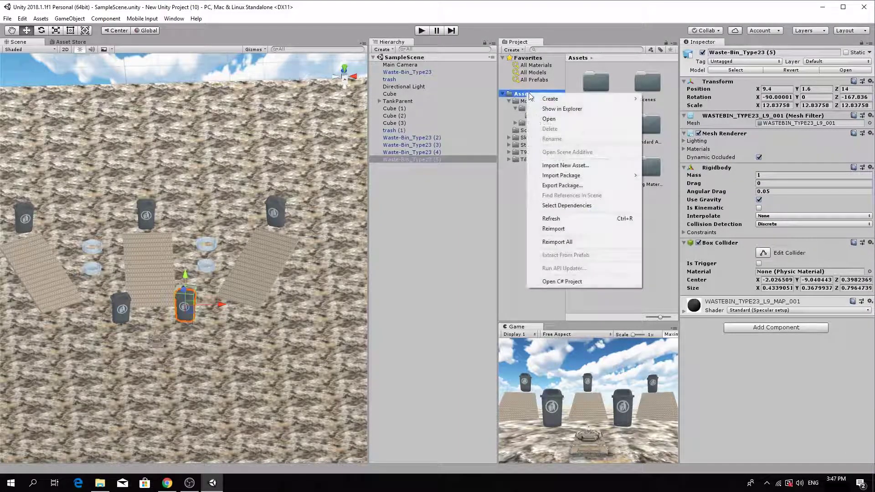
click(568, 165)
double_click(109, 163)
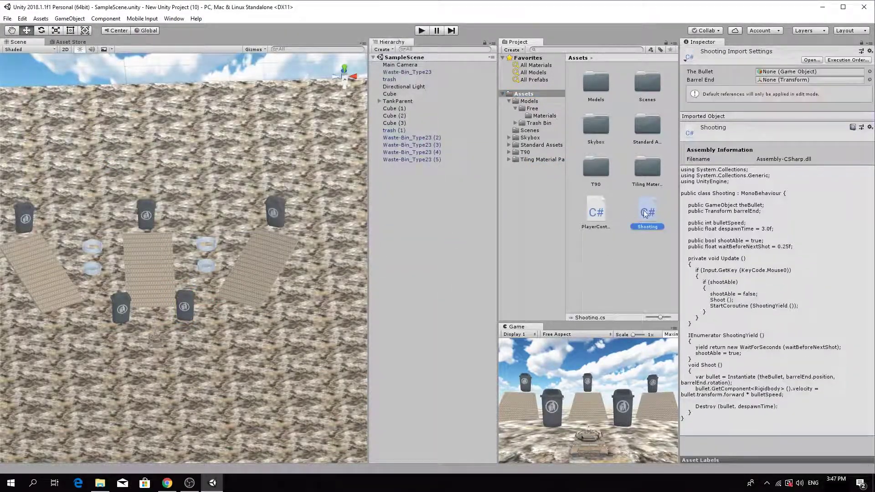
drag(647, 215, 401, 102)
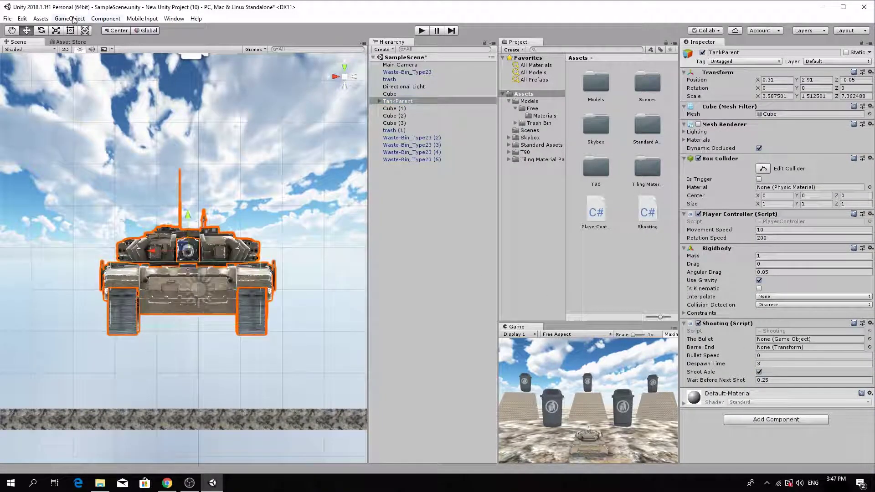
Step: Create a sphere, scale it down to about 0.24 and position it at the muzzle of the tank's barrel
click(70, 19)
mouse_move(78, 47)
click(215, 56)
key(r)
drag(183, 258, 188, 231)
key(w)
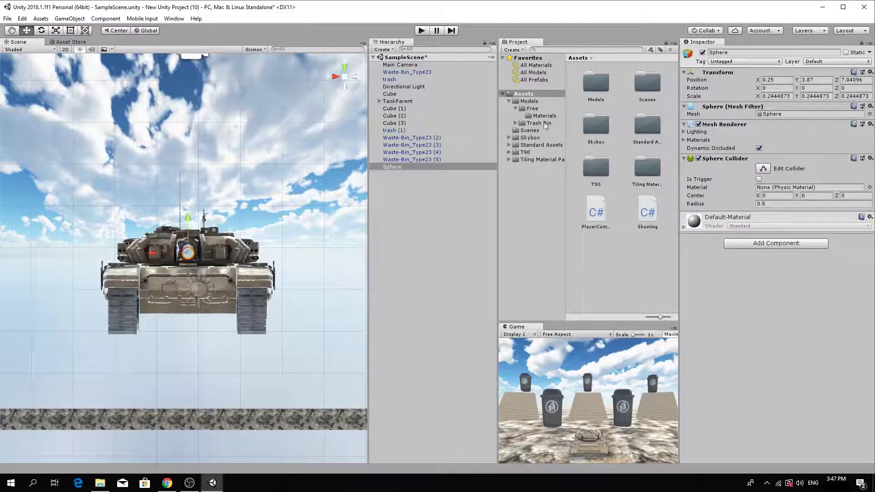
Step: Create a material named black in the Assets folder, set its albedo to black and apply it to the sphere
right_click(524, 94)
mouse_move(548, 96)
click(656, 201)
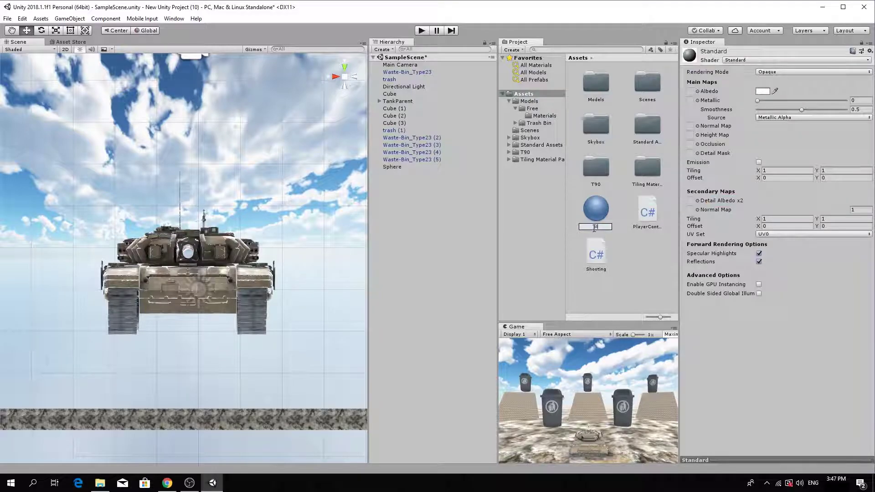
key(Return)
click(765, 91)
drag(69, 98, 94, 124)
click(105, 10)
drag(596, 210, 390, 168)
Step: Reposition the sphere at the barrel tip at Y 3.89, Z 6.71, and assign it as The Bullet in TankParent's Shooting script
click(336, 77)
click(170, 252)
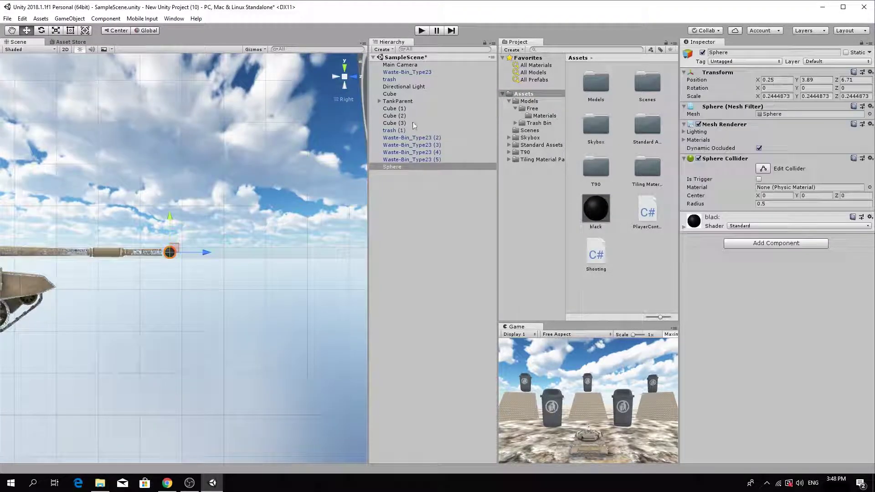
click(395, 104)
drag(393, 168, 681, 246)
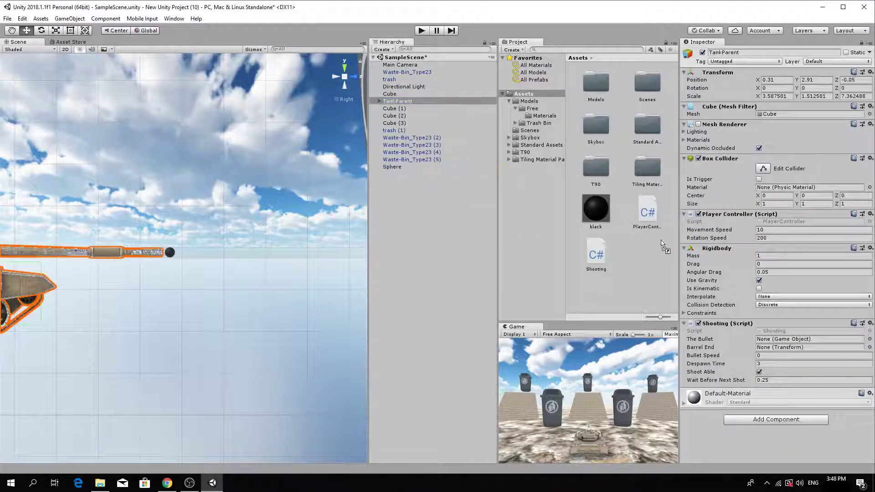
drag(775, 336, 777, 342)
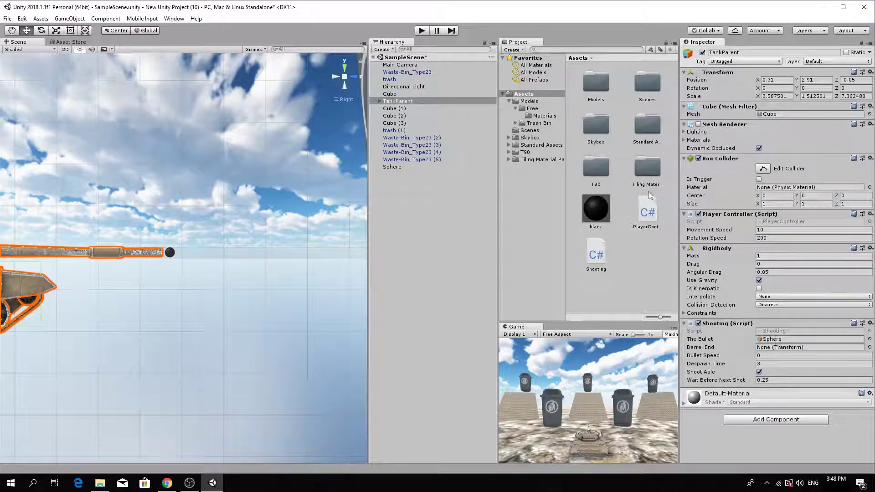
Step: Add a Rigidbody component to the black sphere at the barrel tip
click(170, 252)
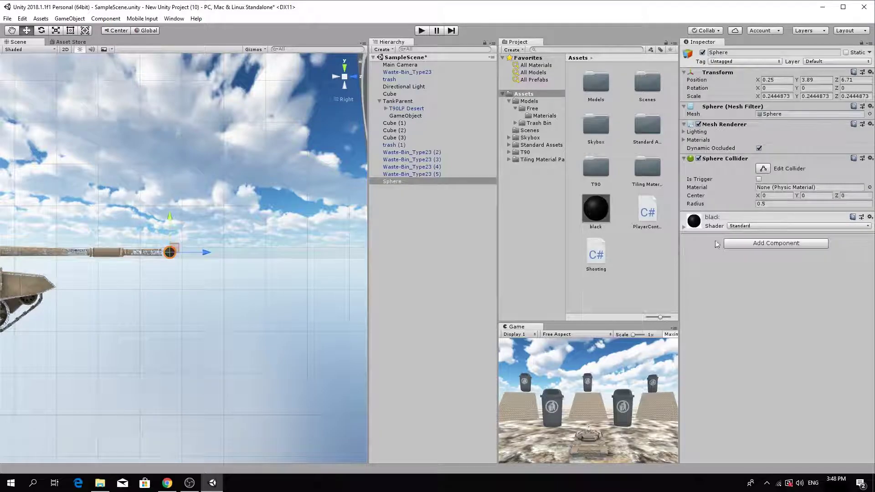
click(778, 245)
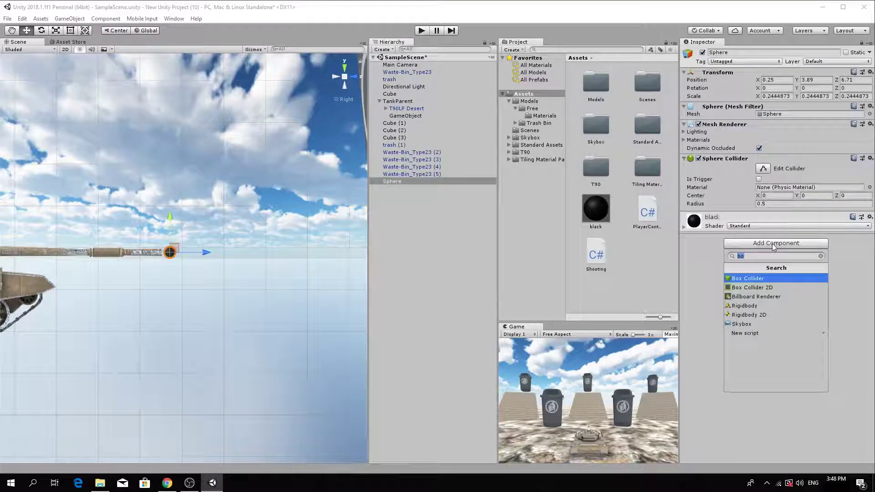
click(745, 308)
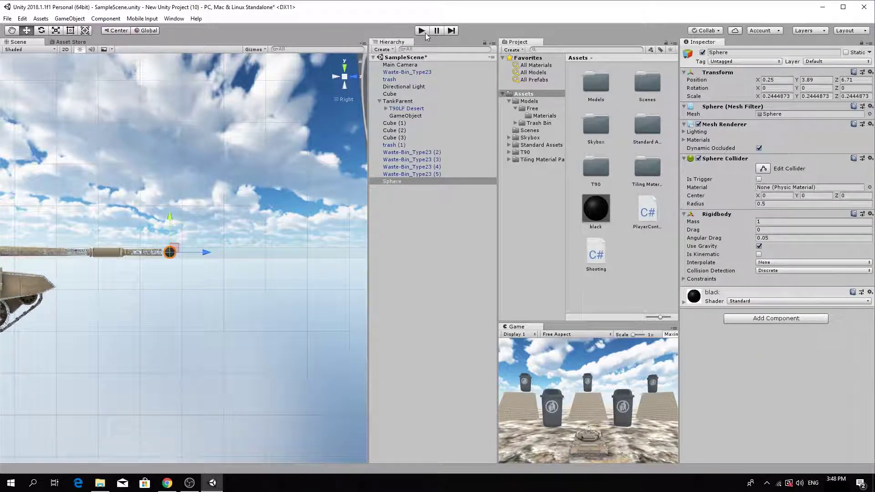
Step: Create an empty game object and position it at the end of the tank's barrel, at X 0.13, Y 3.79, Z 6.35
click(69, 18)
click(105, 29)
drag(188, 254, 161, 253)
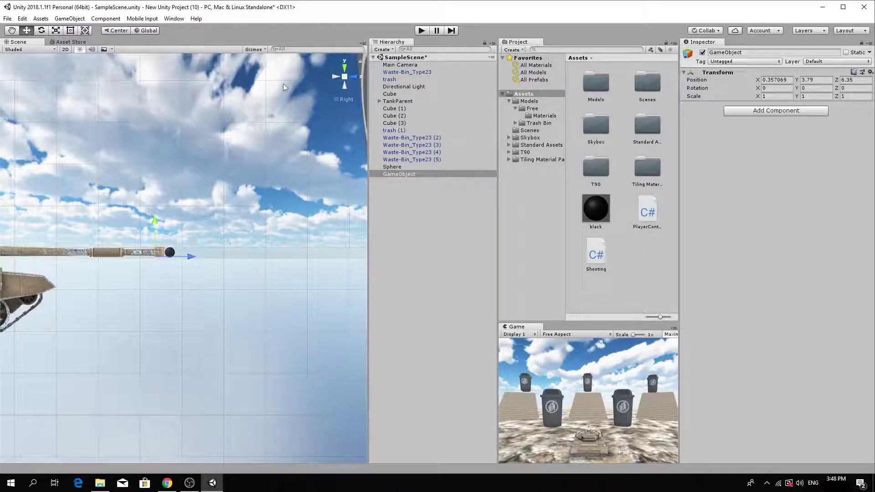
click(345, 68)
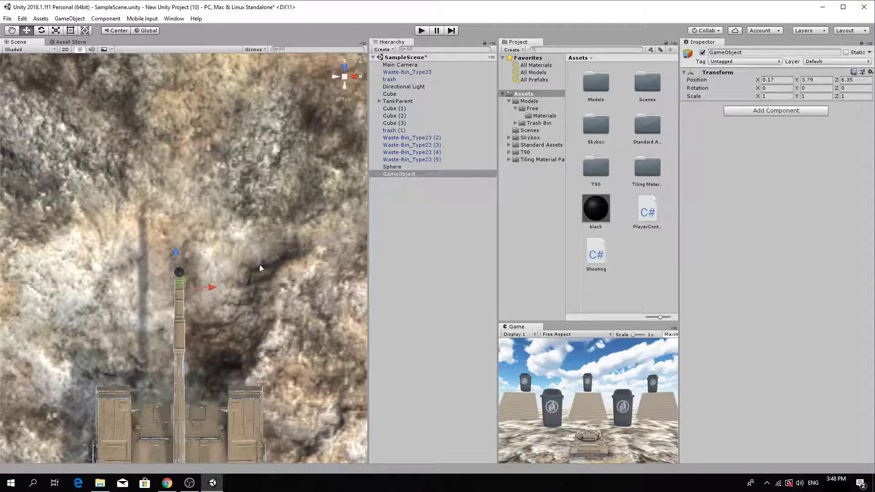
drag(219, 285, 216, 286)
click(345, 68)
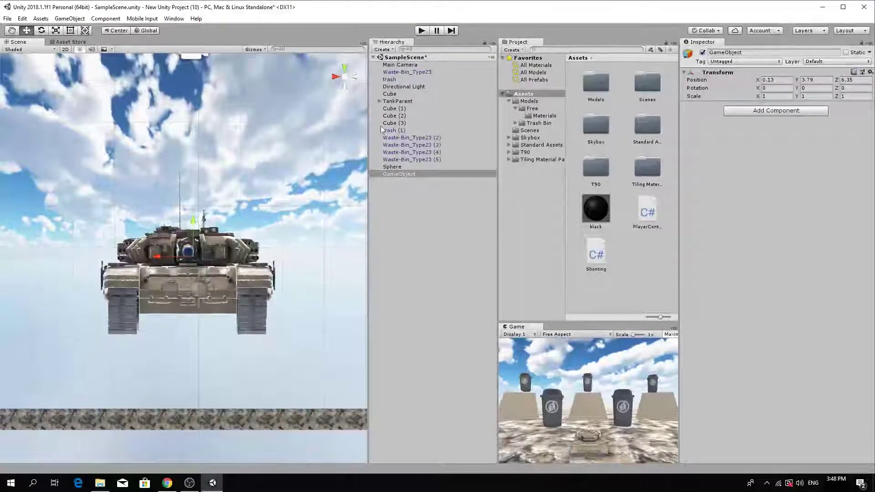
click(335, 79)
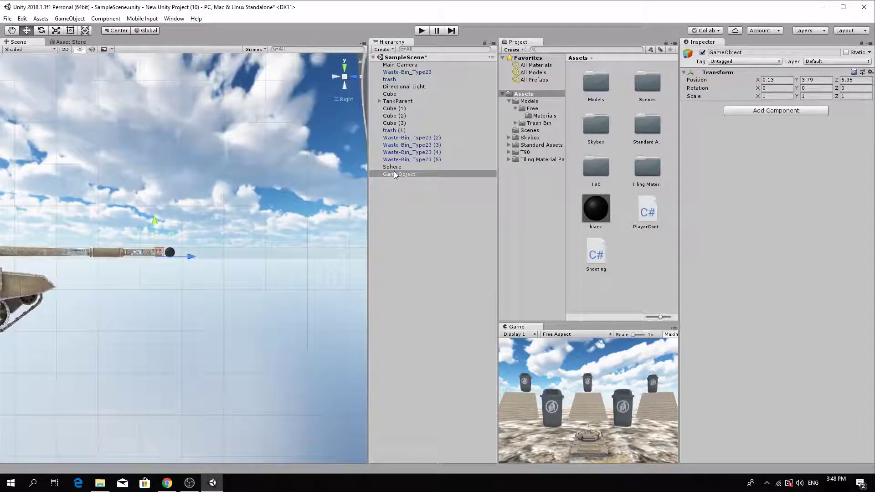
Step: Make the empty object a child of TankParent and assign it as the Shooting script's Barrel End
drag(395, 175, 742, 288)
click(395, 101)
drag(764, 317, 768, 350)
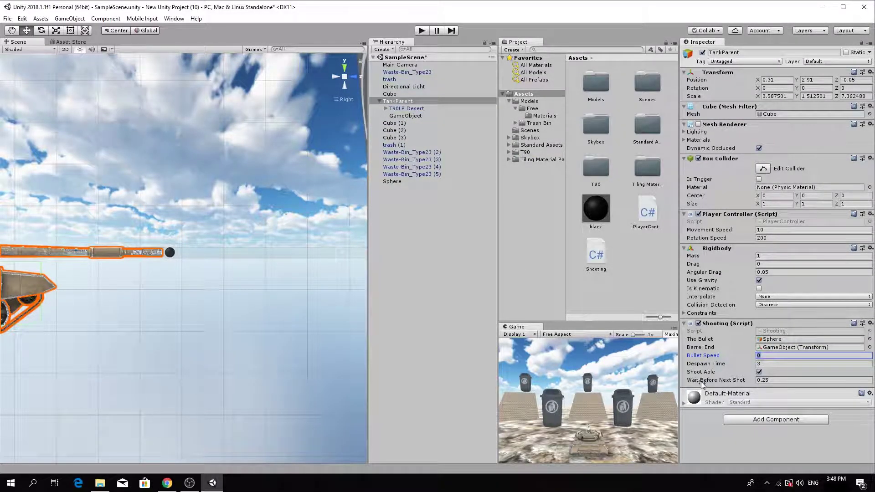
Step: Set the Shooting script's Bullet Speed to 50 and its Despawn Time to 1
click(769, 363)
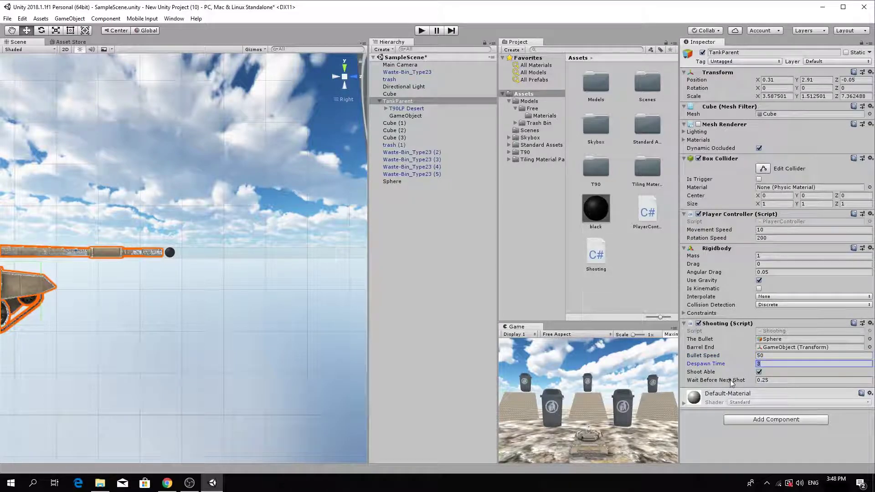
text(1)
key(Tab)
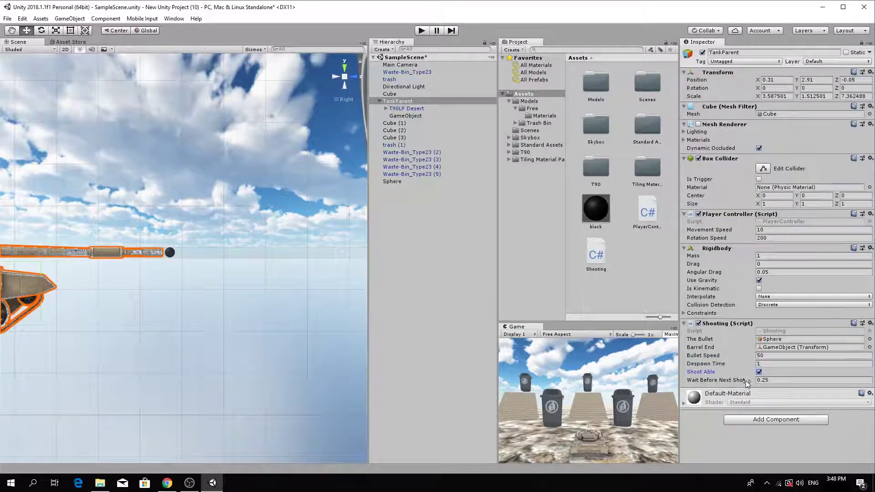
click(450, 239)
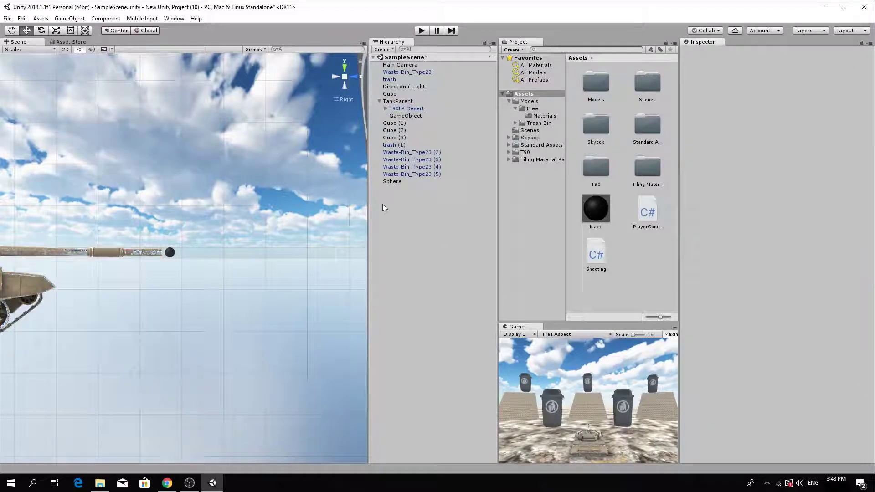
Step: Test the tank's shooting in play mode, turning it to fire bullets at the trash bins
click(421, 31)
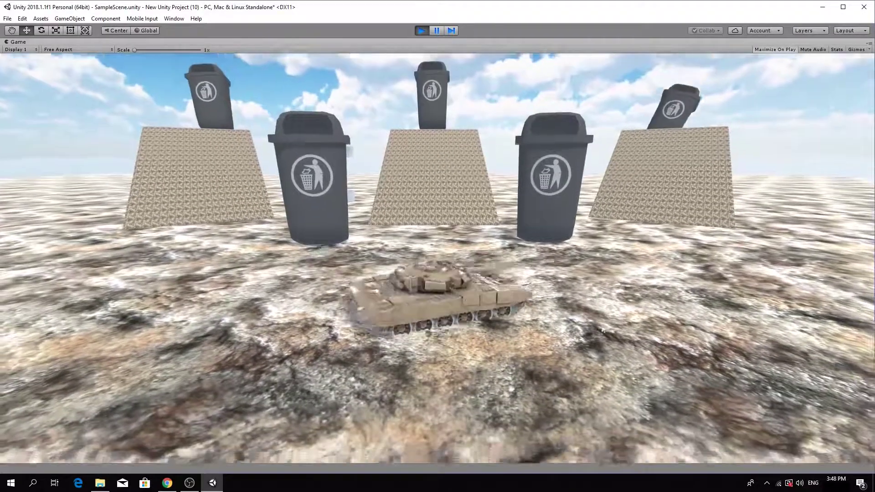
key(a)
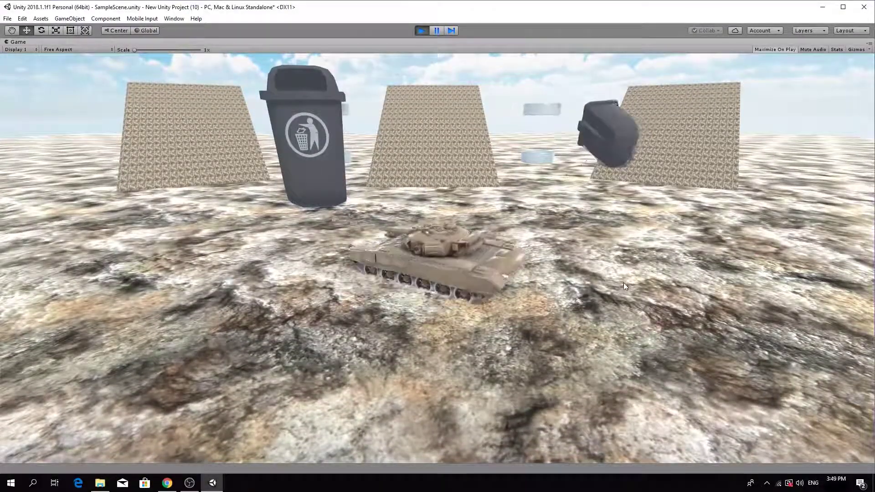
key(a)
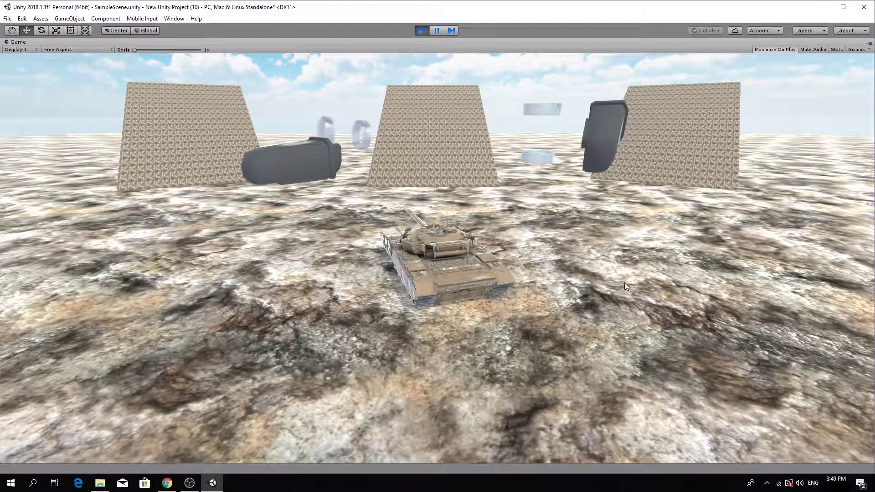